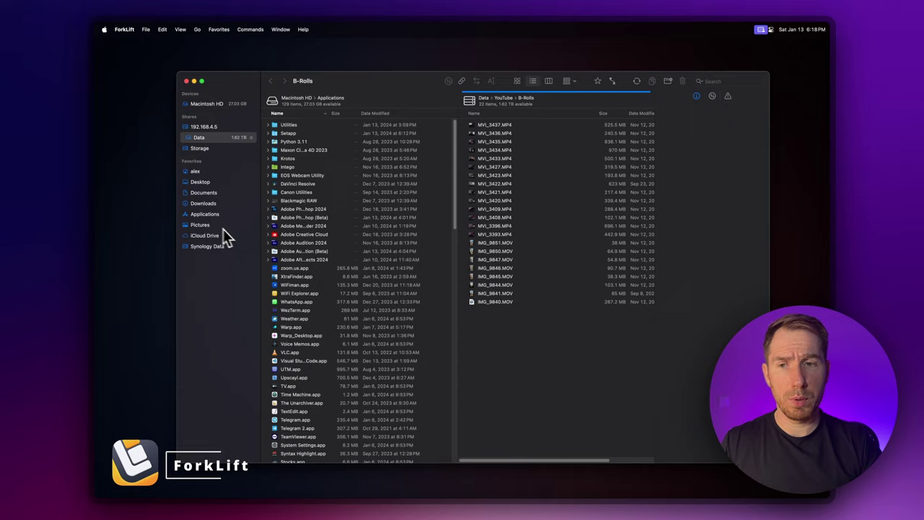
# Try to carry the Adobe Media Encoder 2024 folder from the Applications pane over to the B-Rolls pane.
pyautogui.moveTo(290, 226)
pyautogui.mouseDown()
pyautogui.moveTo(228, 299)
pyautogui.moveTo(304, 230)
pyautogui.mouseUp()
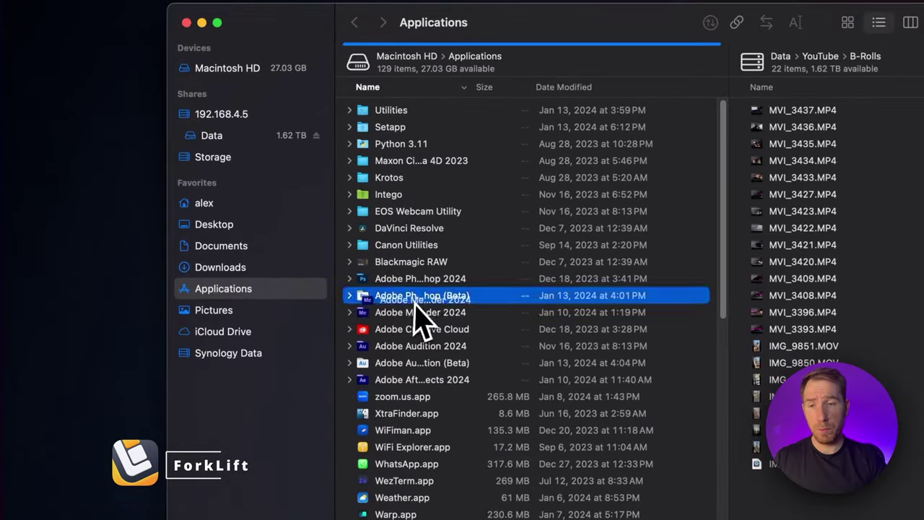
pyautogui.moveTo(422, 322); pyautogui.dragTo(722, 185)
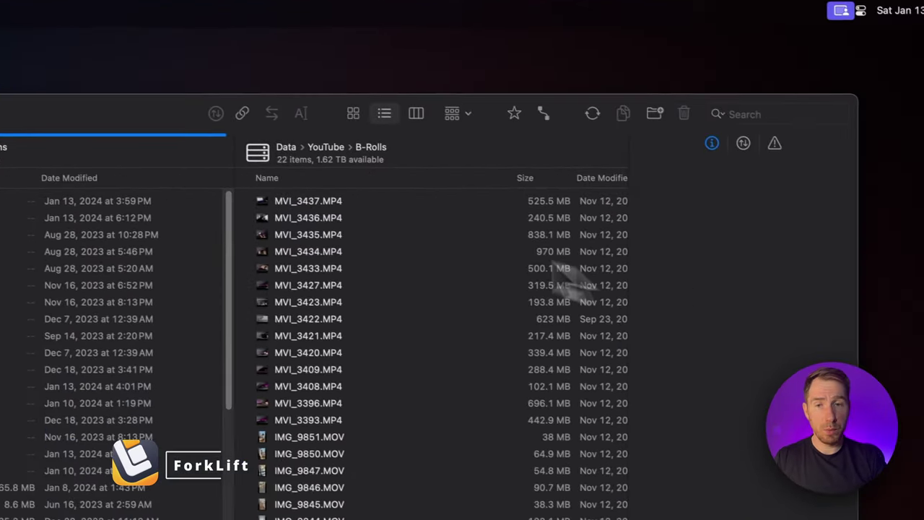
# Examine the proposed right-to-left synchronization of B-Rolls into Applications, including the details of IMG_9840.MOV, and cancel it.
pyautogui.click(390, 301)
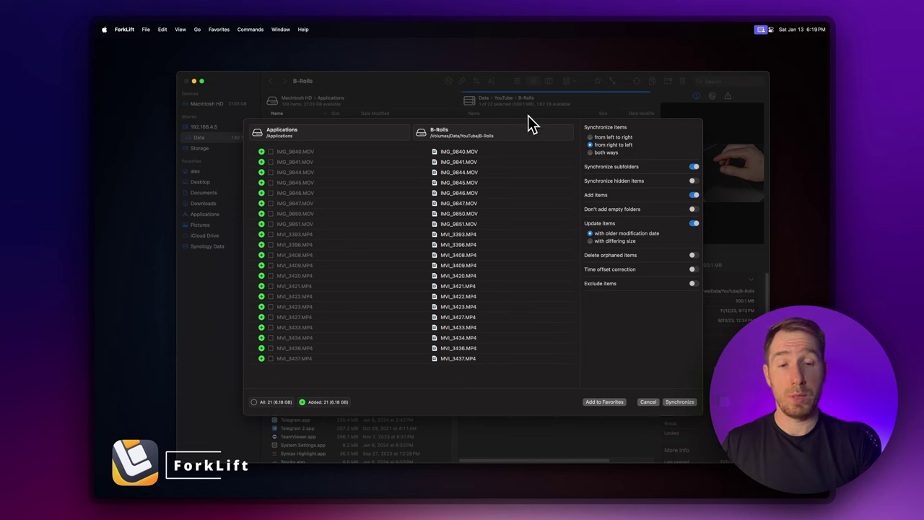
pyautogui.click(525, 157)
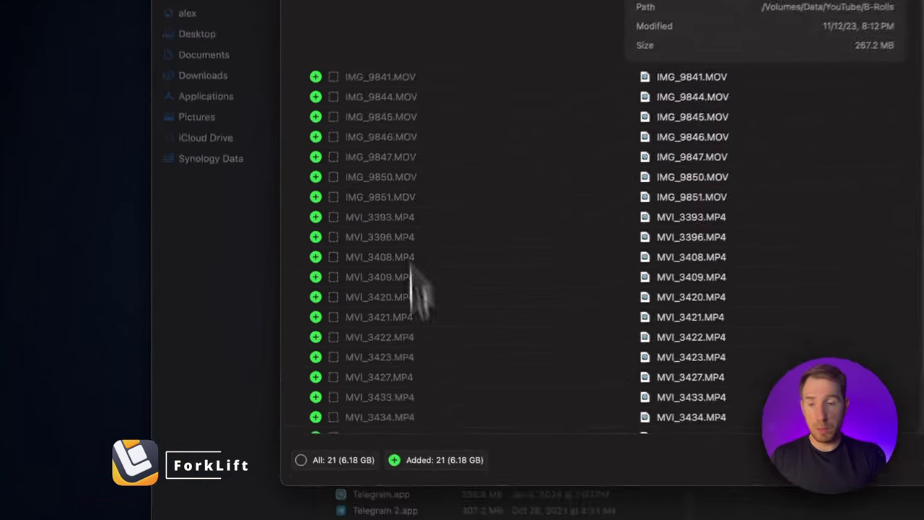
pyautogui.scroll(-3, 303, 347)
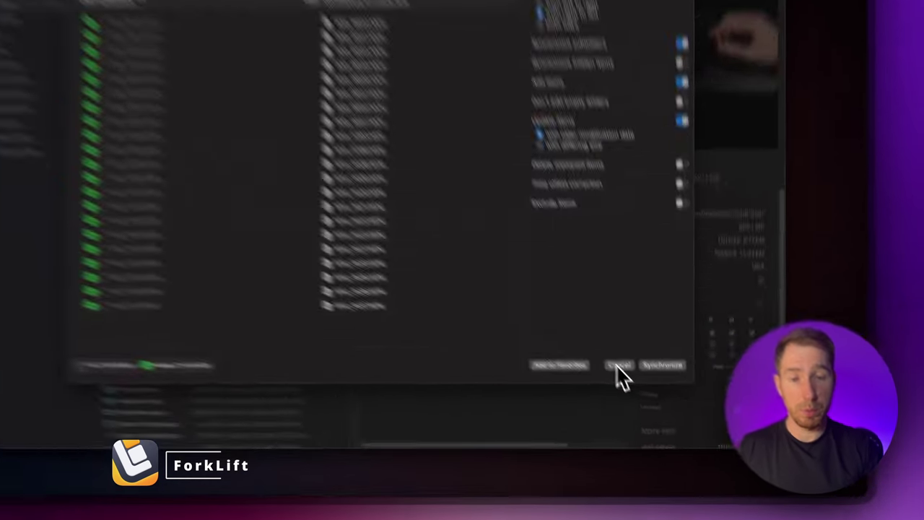
pyautogui.click(647, 402)
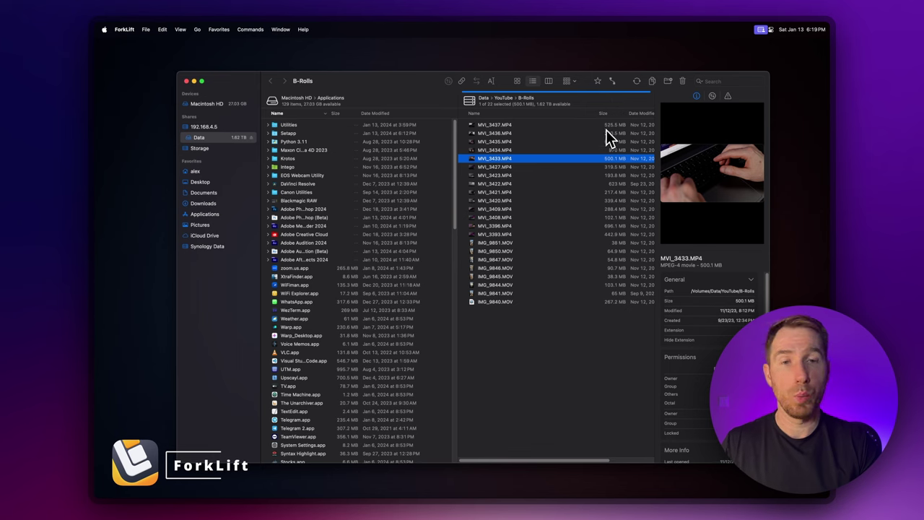
# Open the server connection form, examine the available connection protocols, and dismiss the list.
pyautogui.moveTo(681, 188)
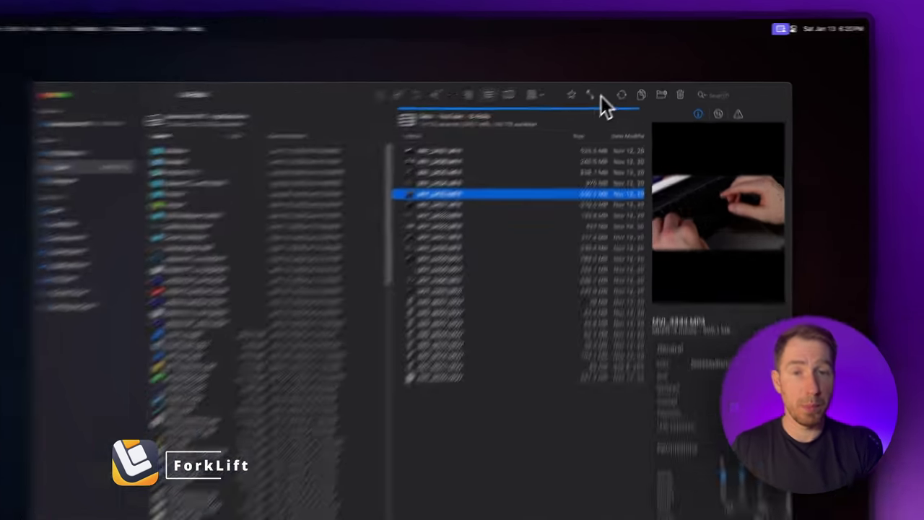
pyautogui.click(611, 80)
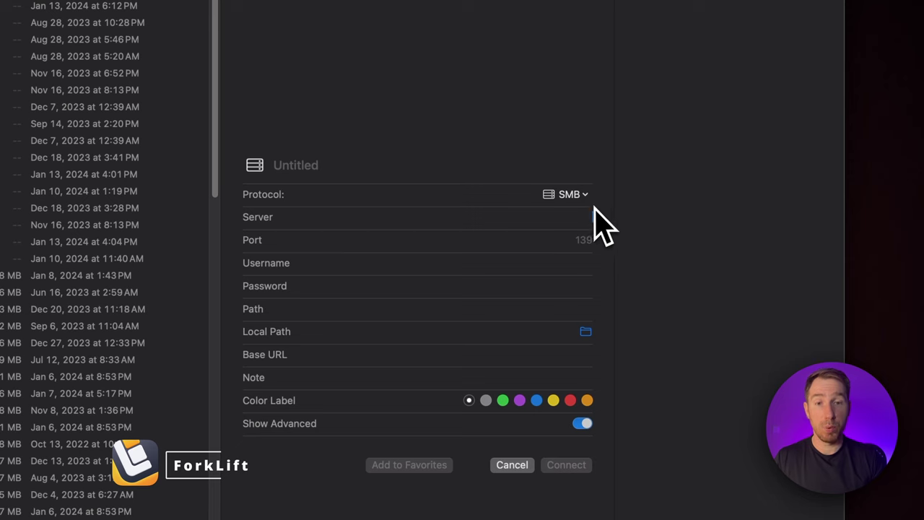
pyautogui.click(586, 195)
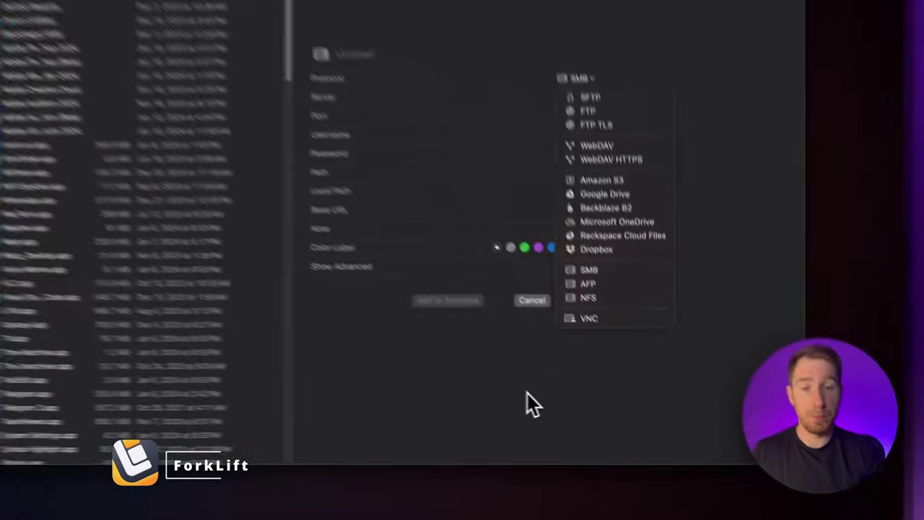
pyautogui.click(528, 393)
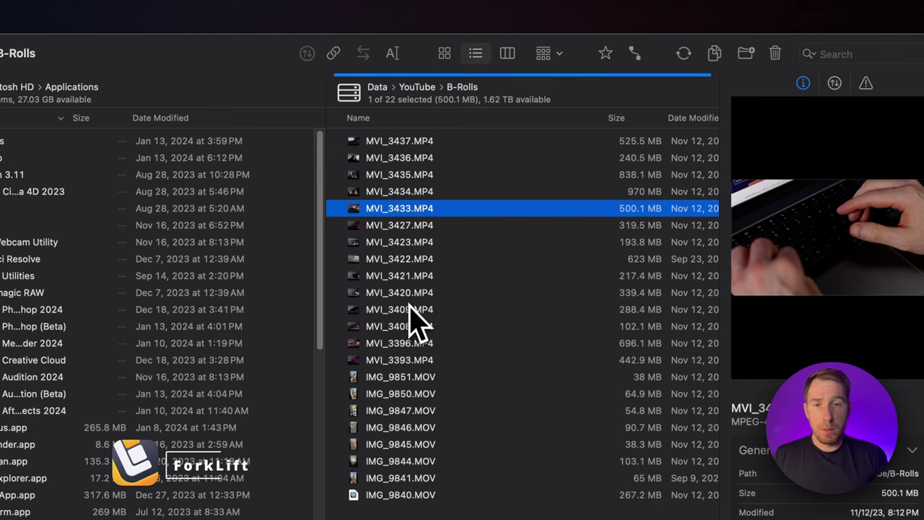
# View the batch rename options for the files MVI_3422.MP4 through MVI_3396.MP4, cancel without renaming, and clear the selection.
pyautogui.click(408, 260)
pyautogui.keyDown('shift'); pyautogui.click(408, 347); pyautogui.keyUp('shift')
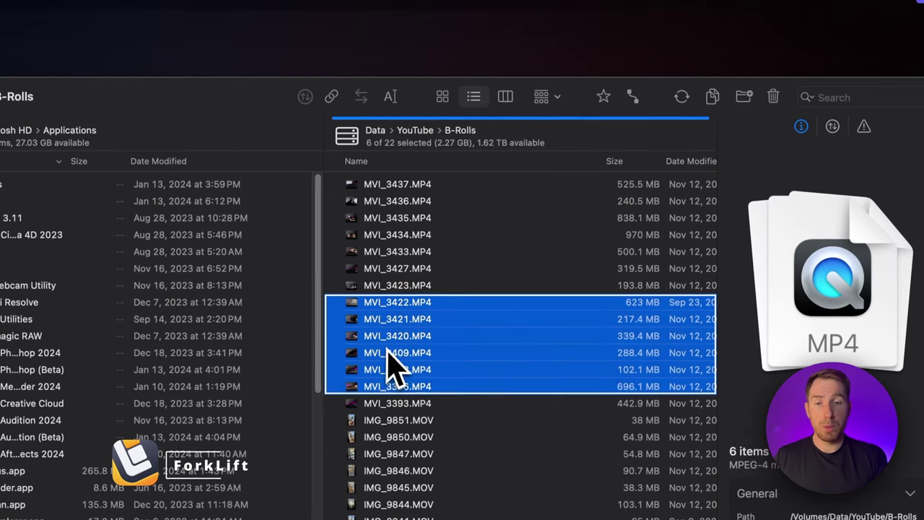
pyautogui.rightClick(389, 354)
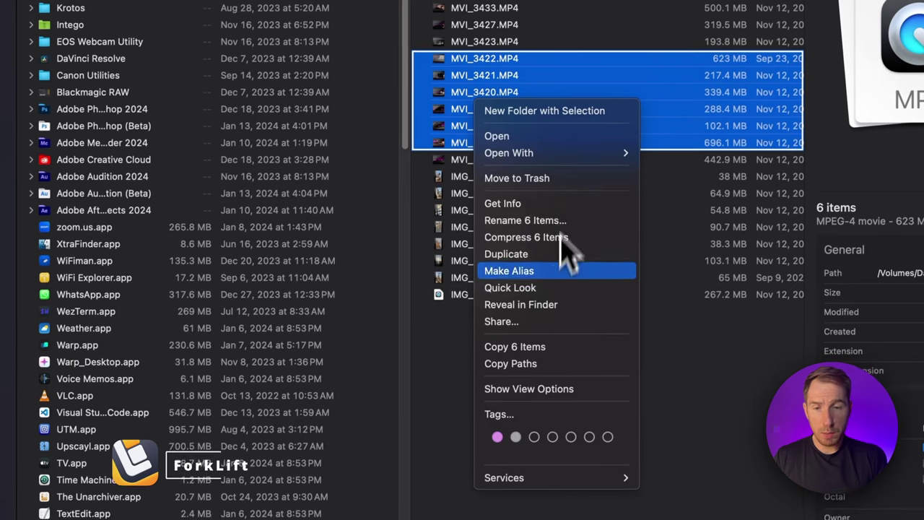
pyautogui.press('Escape')
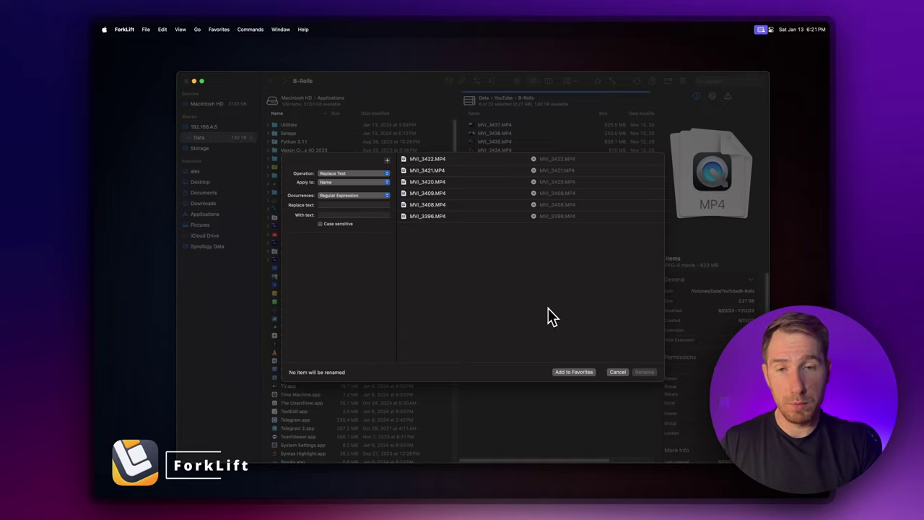
pyautogui.click(617, 371)
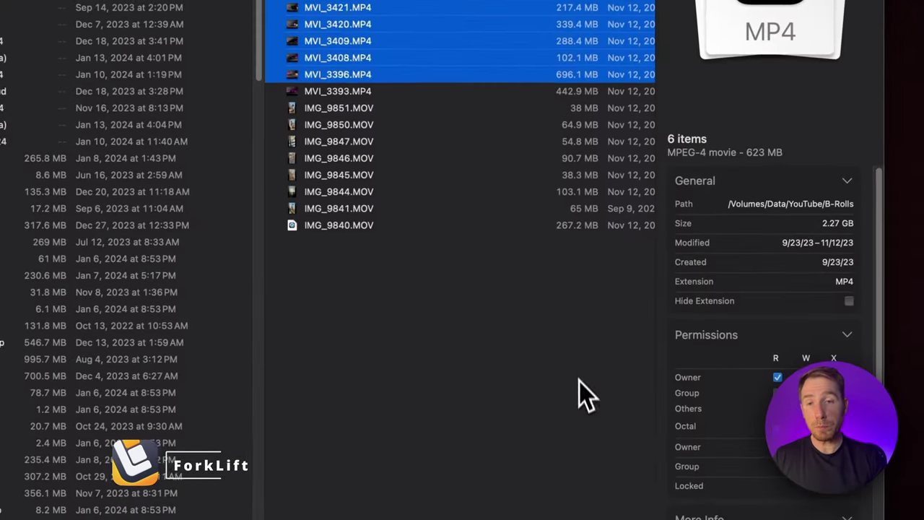
pyautogui.click(588, 392)
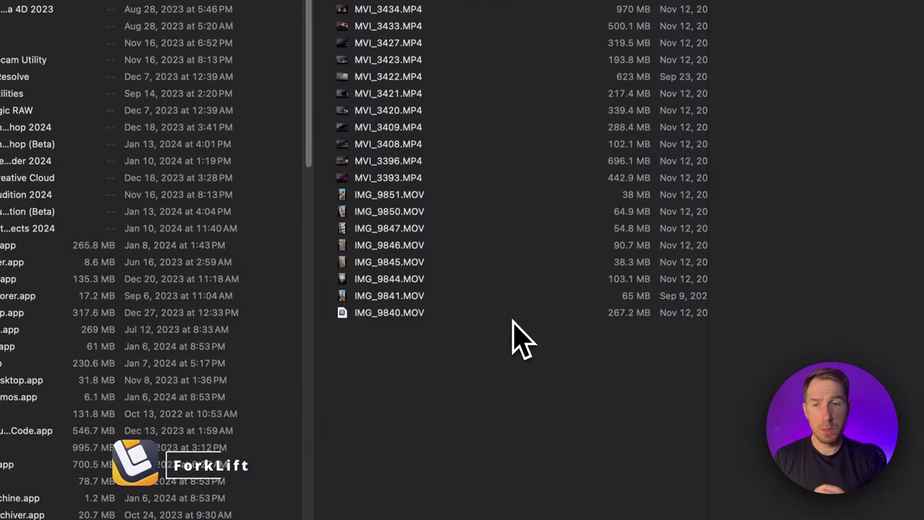
pyautogui.moveTo(512, 320); pyautogui.dragTo(560, 315)
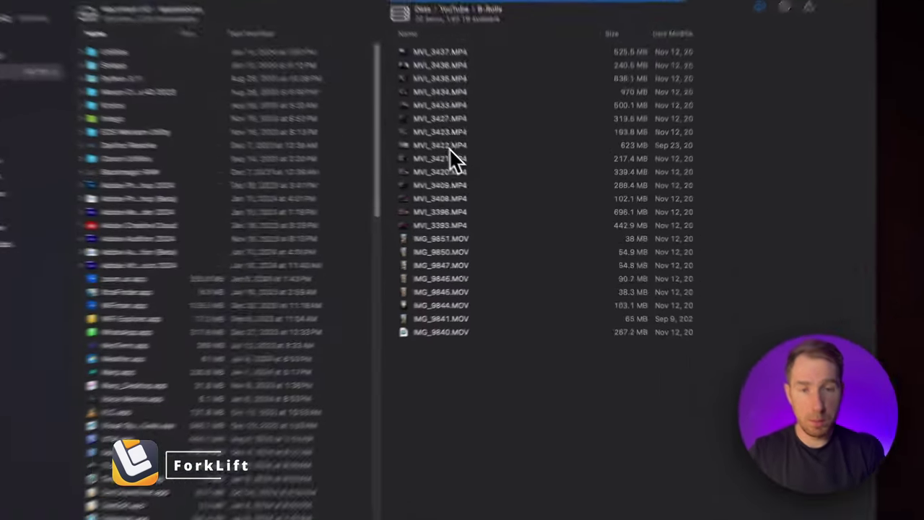
# Select MVI_3408.MP4 and browse the Quick Open suggestions for "m" down to Maps.app.
pyautogui.click(494, 184)
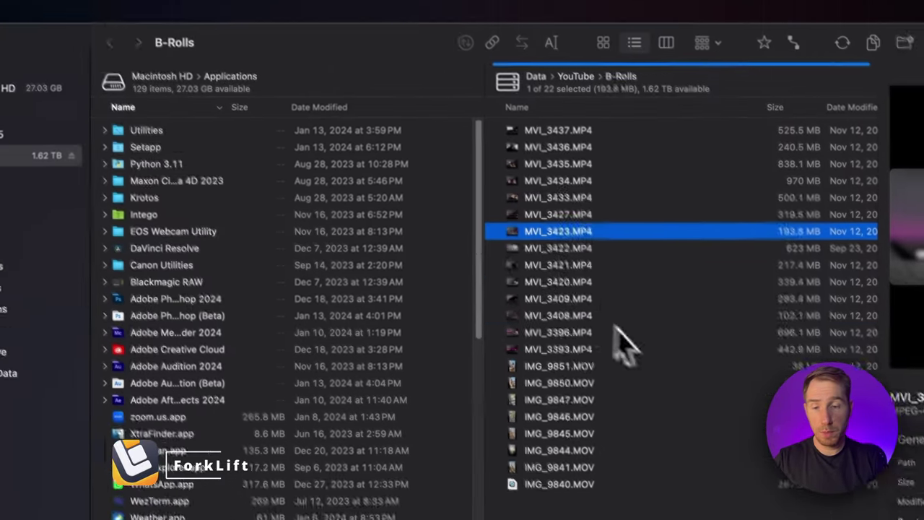
pyautogui.click(395, 144)
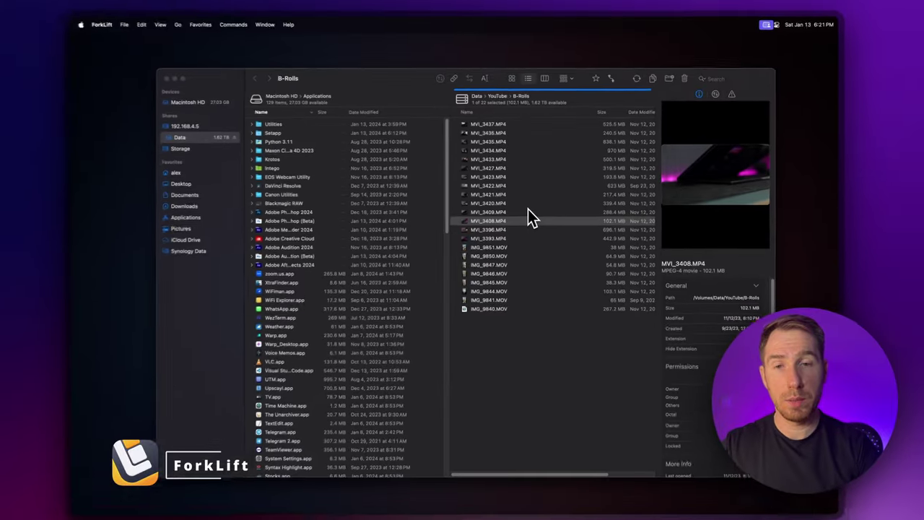
pyautogui.hotkey('ctrl', 'space')
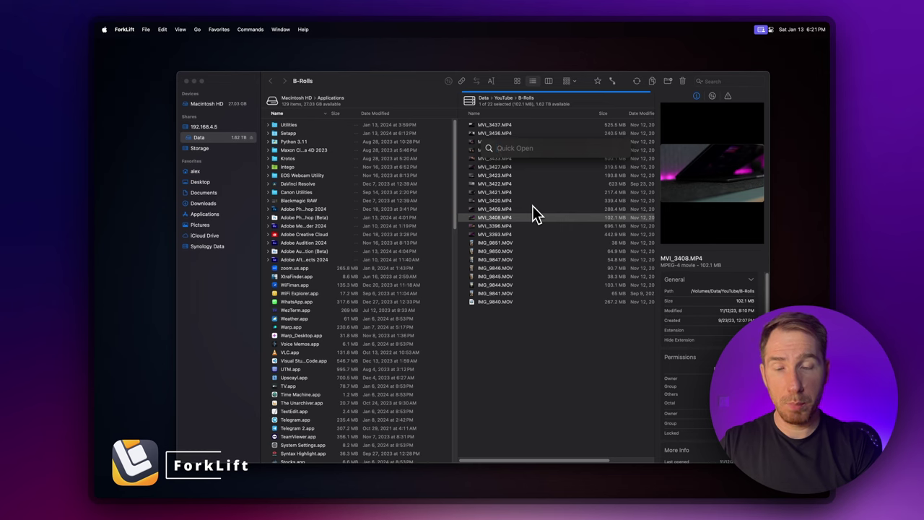
pyautogui.write('by')
pyautogui.write('m')
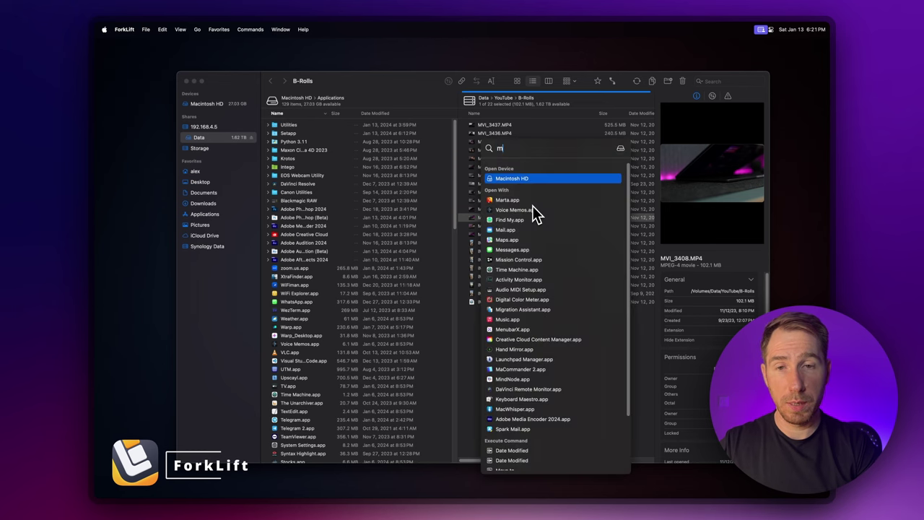
pyautogui.press('Down')
pyautogui.press('Down')
pyautogui.press('Down')
pyautogui.press('Down')
pyautogui.press('Down')
pyautogui.press('Down')
pyautogui.press('Down')
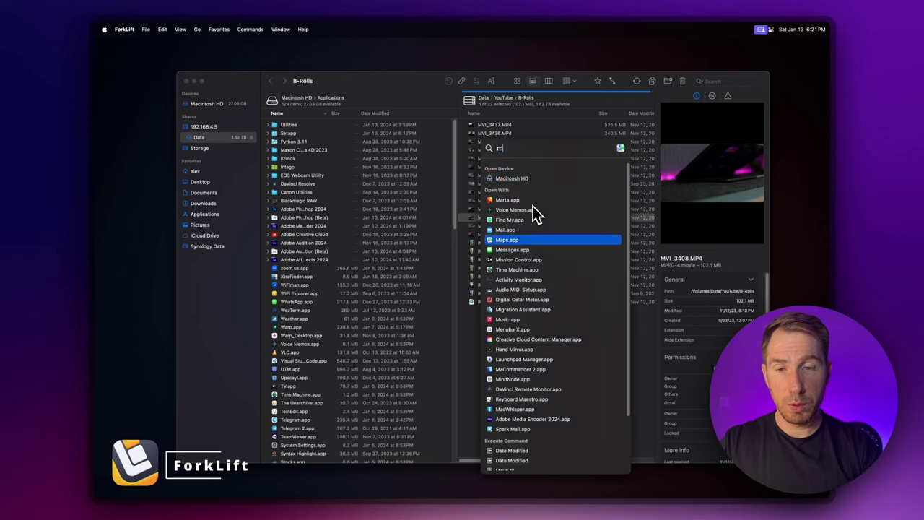
# Replace the Quick Open query with "move" to find the matching commands, and close Quick Open without running one.
pyautogui.press('BackSpace')
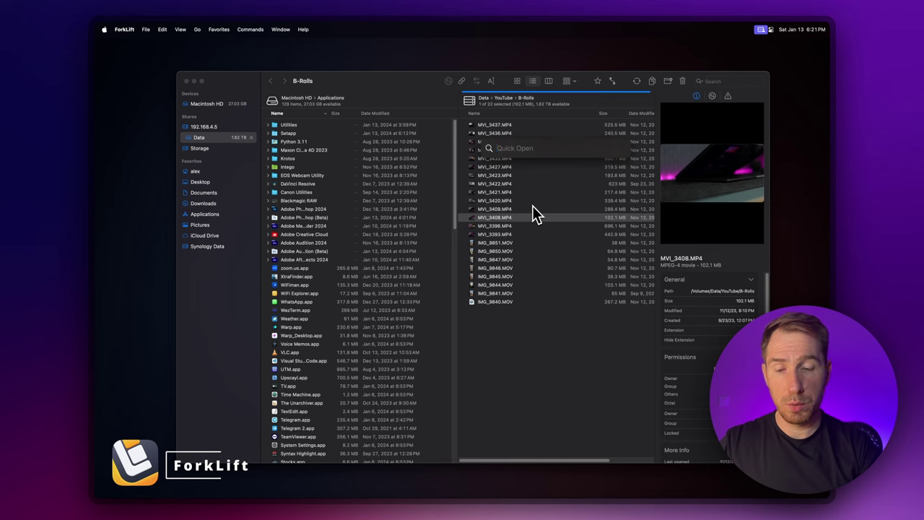
pyautogui.write('move')
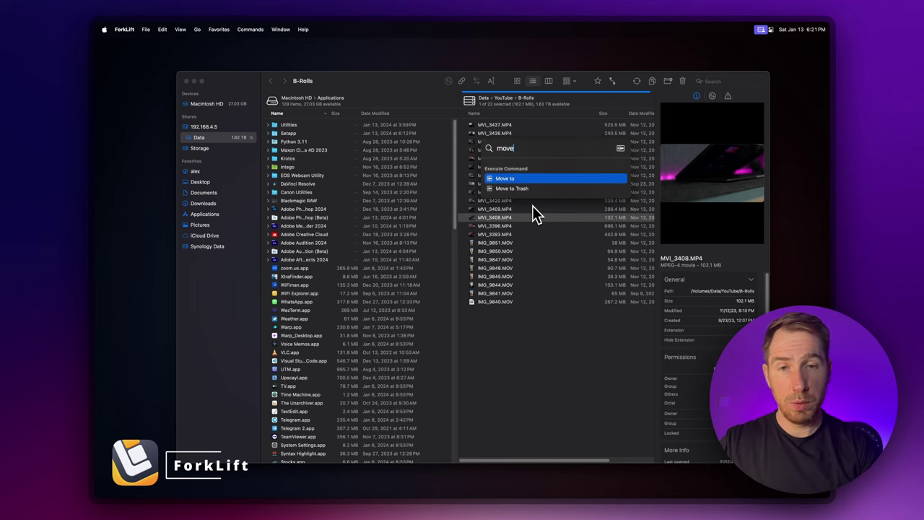
pyautogui.press('Escape')
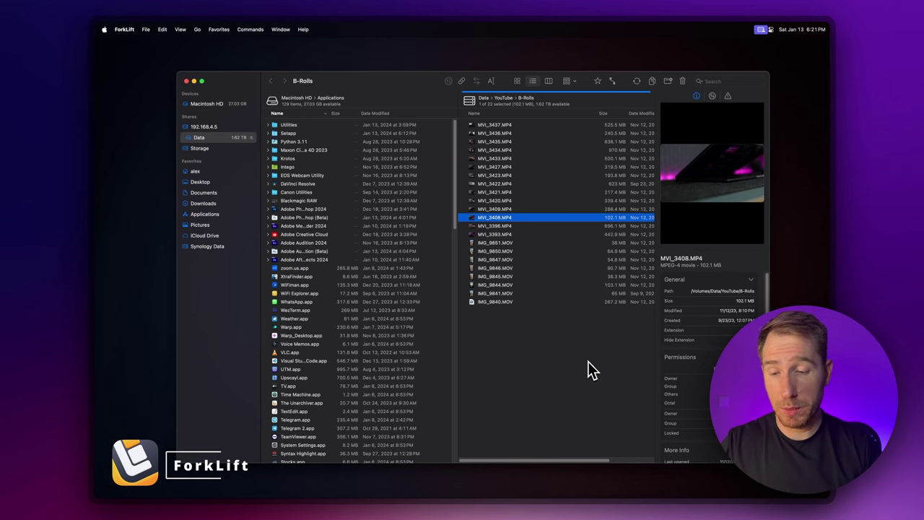
# Show the overview of all keyboard shortcuts for the file manager, examine it, and close it.
pyautogui.press('super')
pyautogui.press('super')
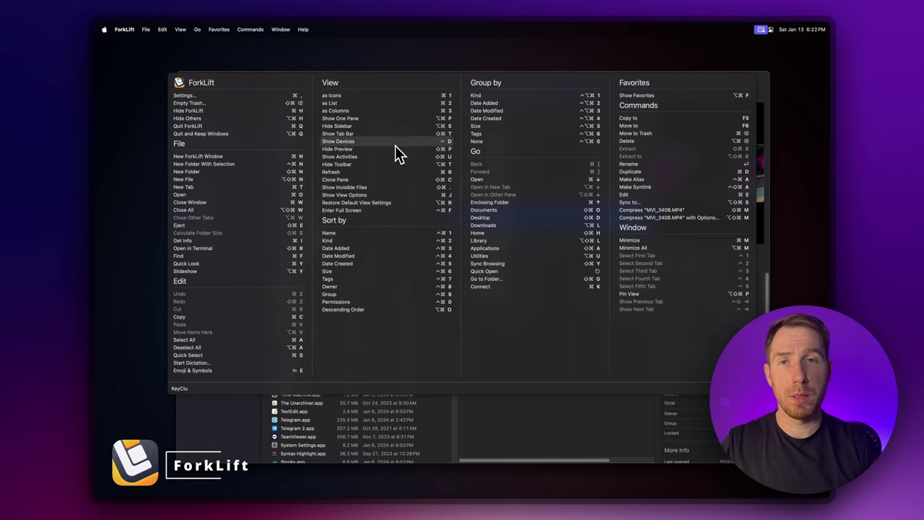
pyautogui.press('Escape')
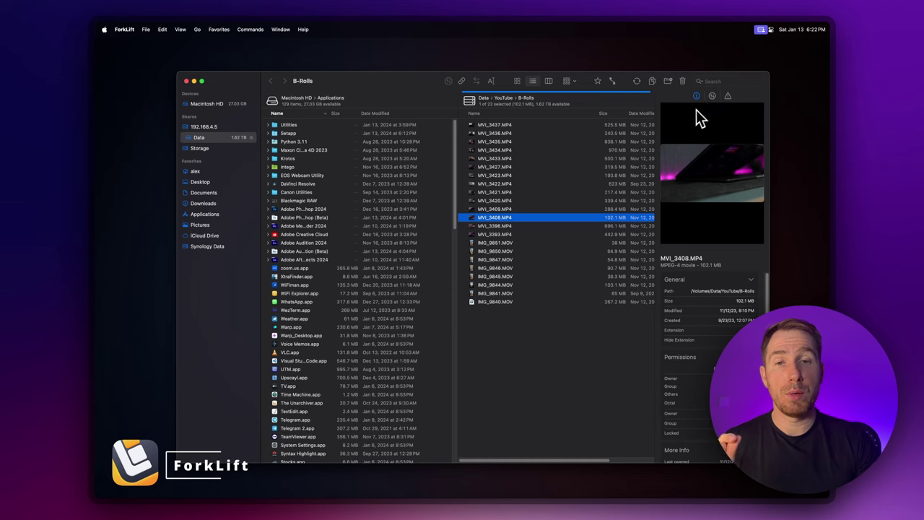
# Search the B-Rolls folder for "mov".
pyautogui.click(720, 82)
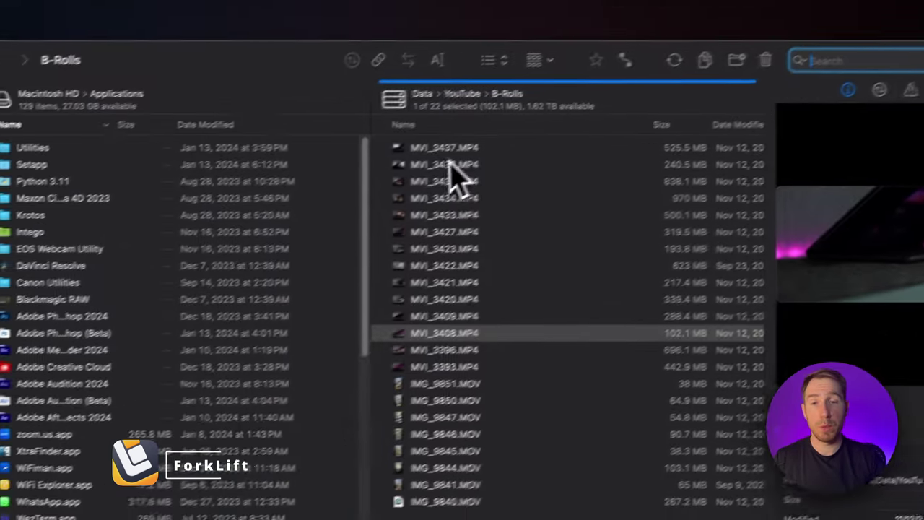
pyautogui.click(494, 133)
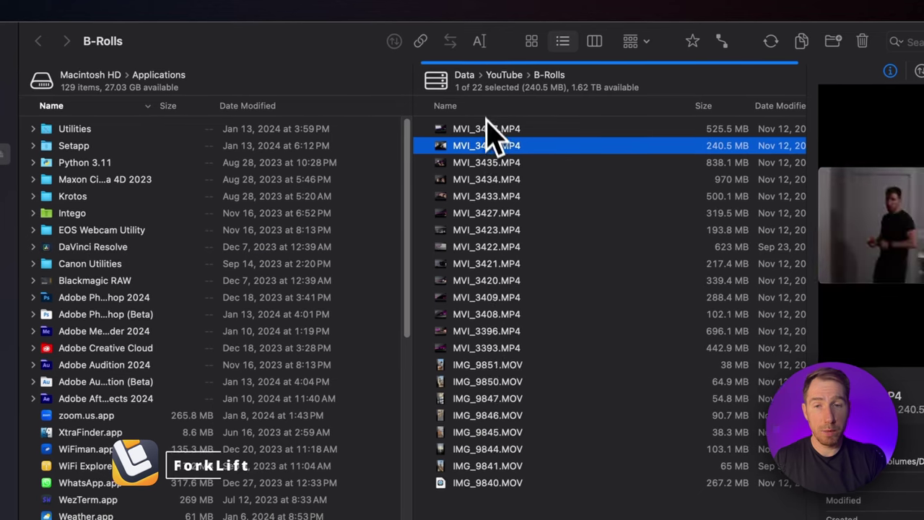
pyautogui.click(501, 198)
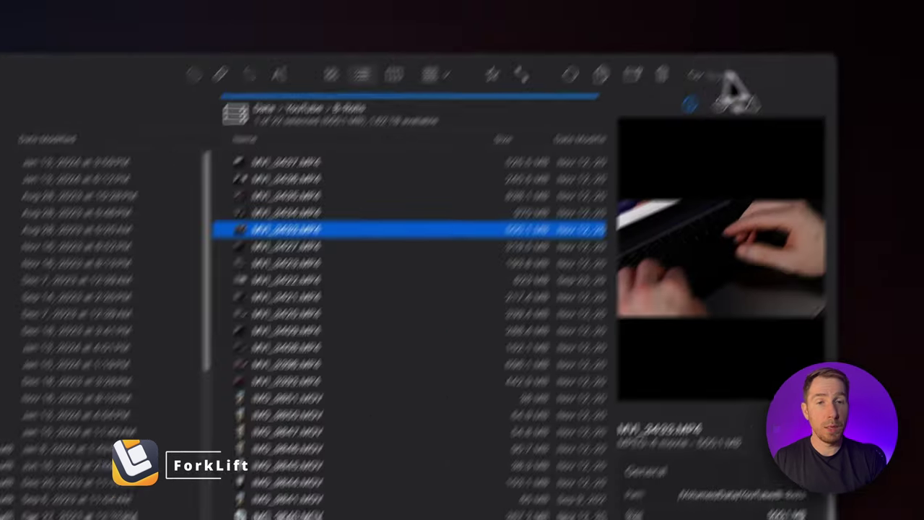
pyautogui.click(728, 78)
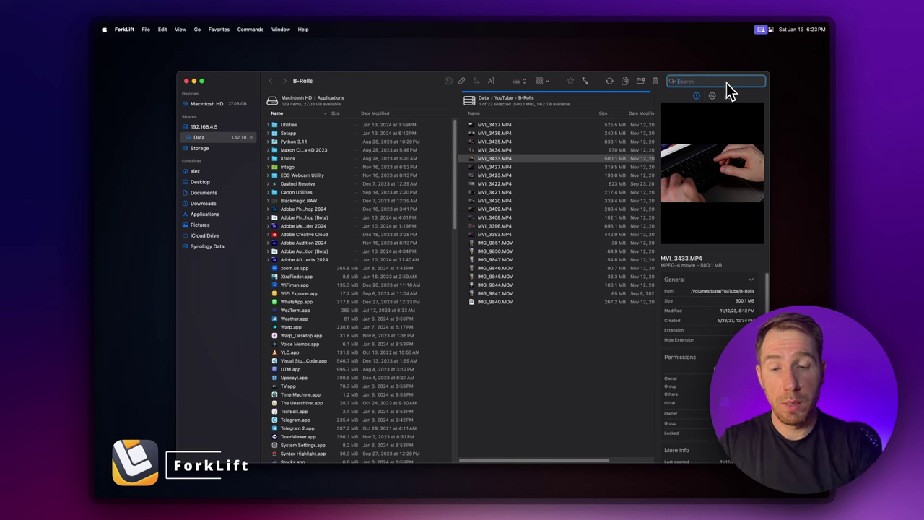
pyautogui.write('mov')
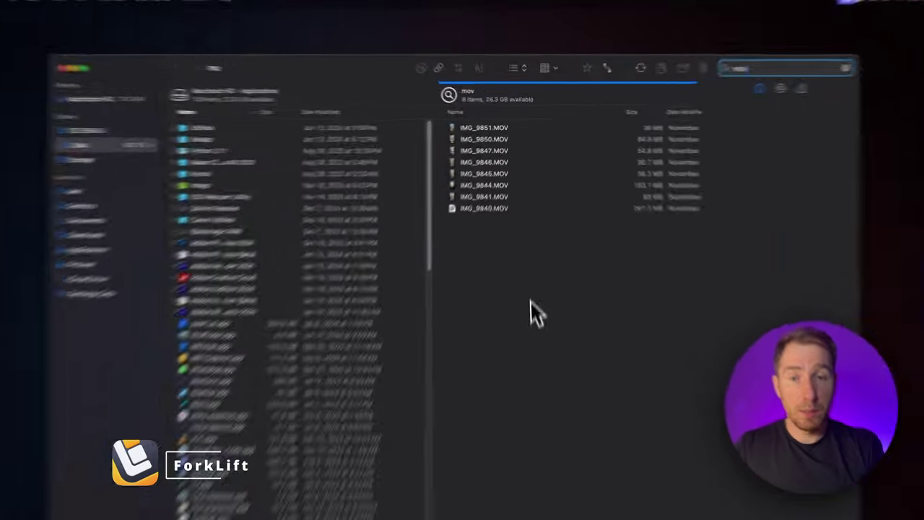
# Select all the MOV files in the search results and clear the search to return to the full B-Rolls listing.
pyautogui.moveTo(528, 261); pyautogui.dragTo(478, 109)
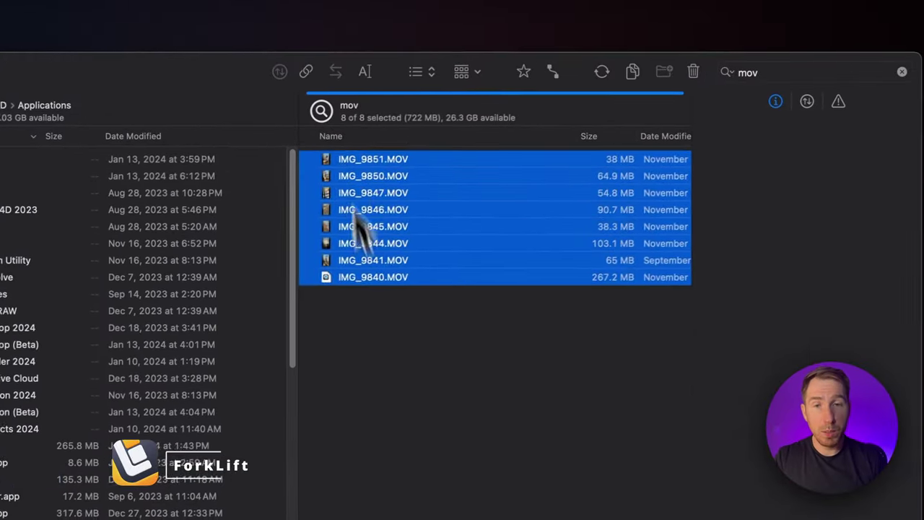
pyautogui.click(404, 340)
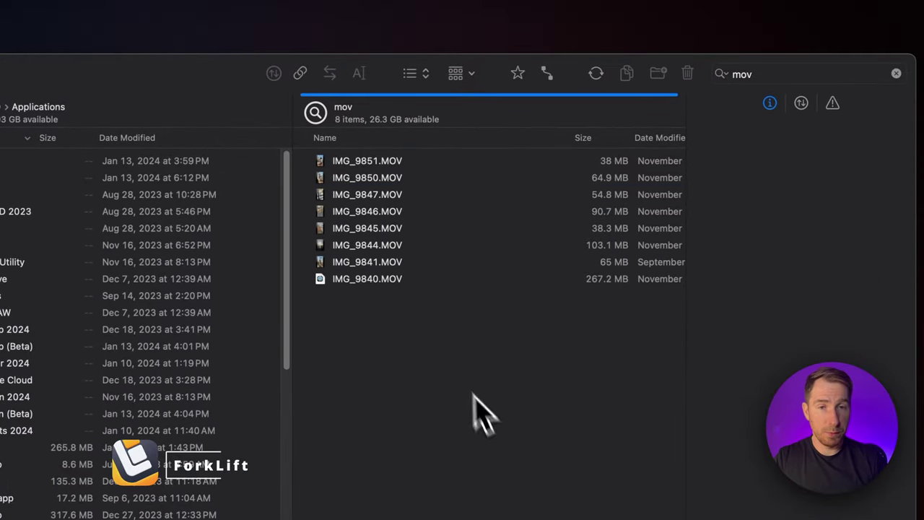
pyautogui.moveTo(375, 382); pyautogui.dragTo(357, 184)
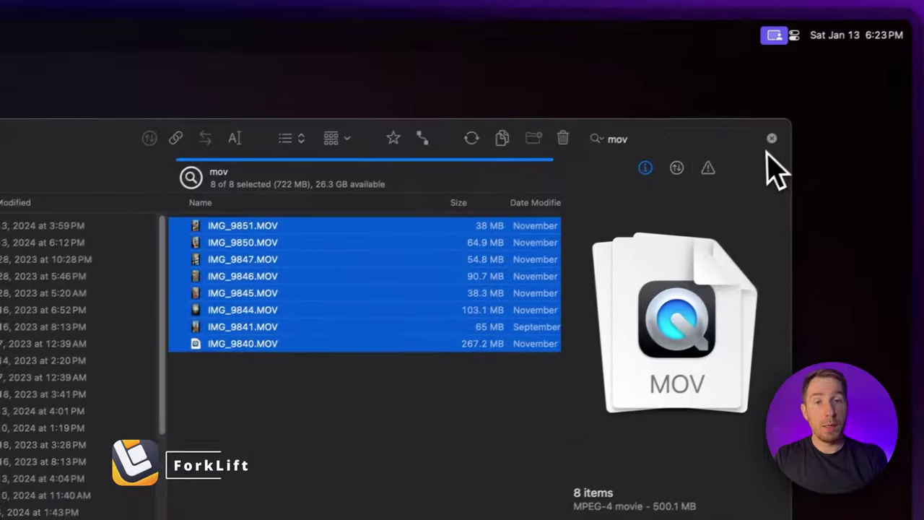
pyautogui.click(885, 79)
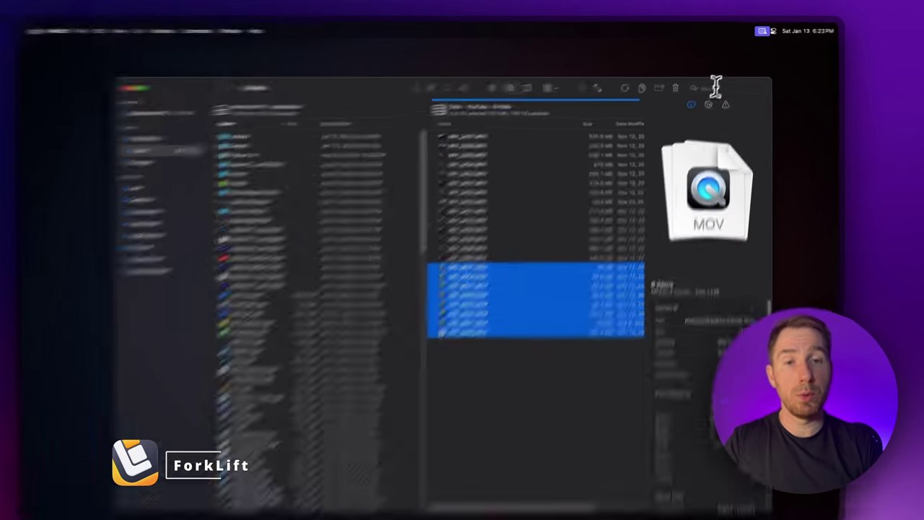
# Search the B-Rolls folder for "34", select all the matching MP4 files, and clear the selection.
pyautogui.click(711, 81)
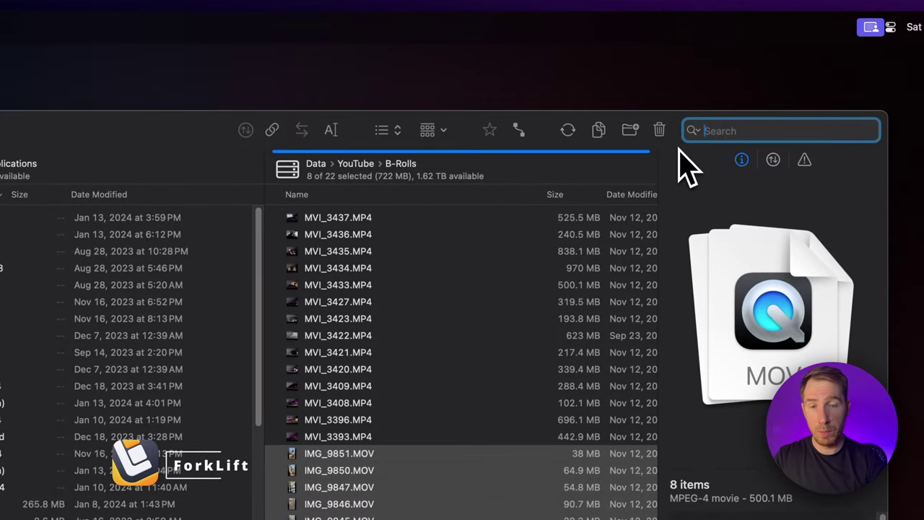
pyautogui.press('Return')
pyautogui.moveTo(378, 500); pyautogui.dragTo(304, 228)
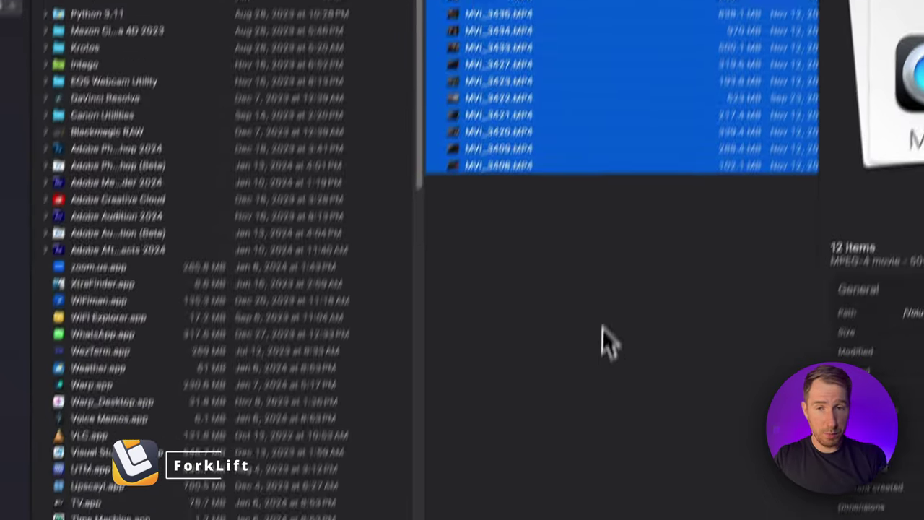
pyautogui.click(526, 491)
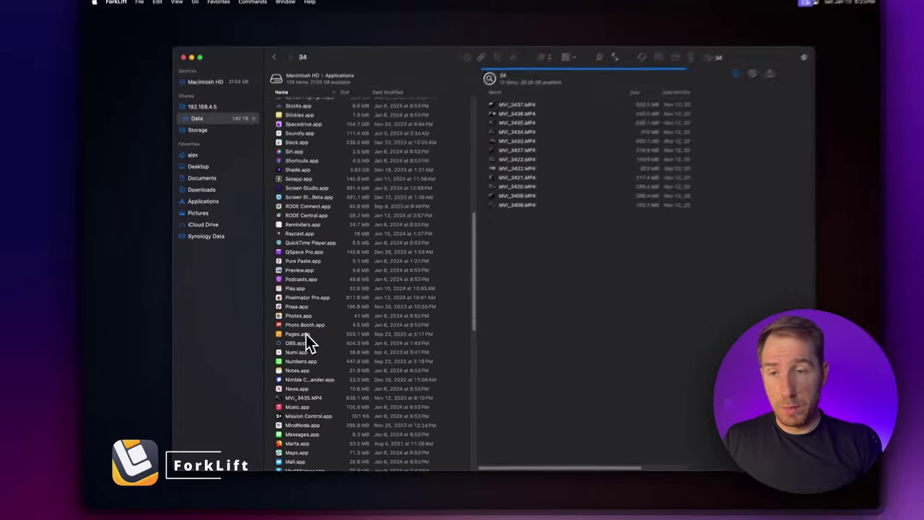
# Find LM Studio.app in the Applications folder and move it to the Trash.
pyautogui.scroll(-10, 299, 336)
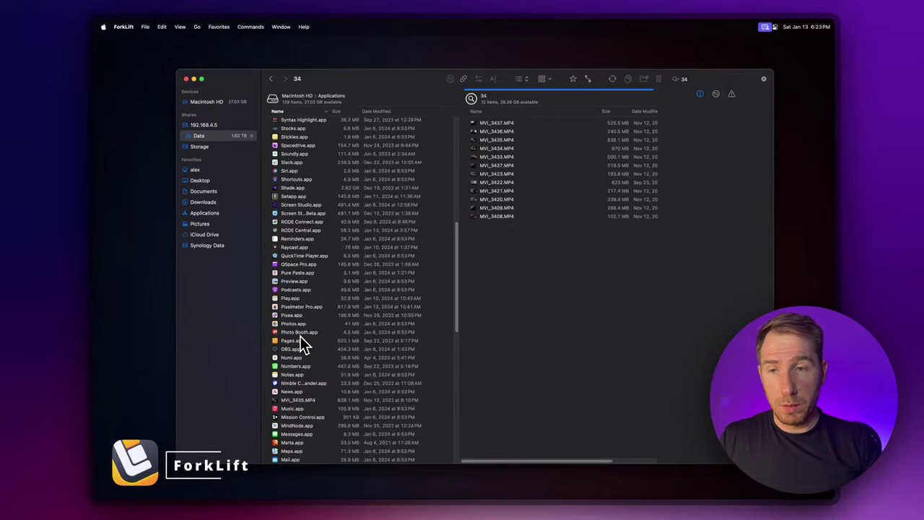
pyautogui.scroll(-10, 300, 336)
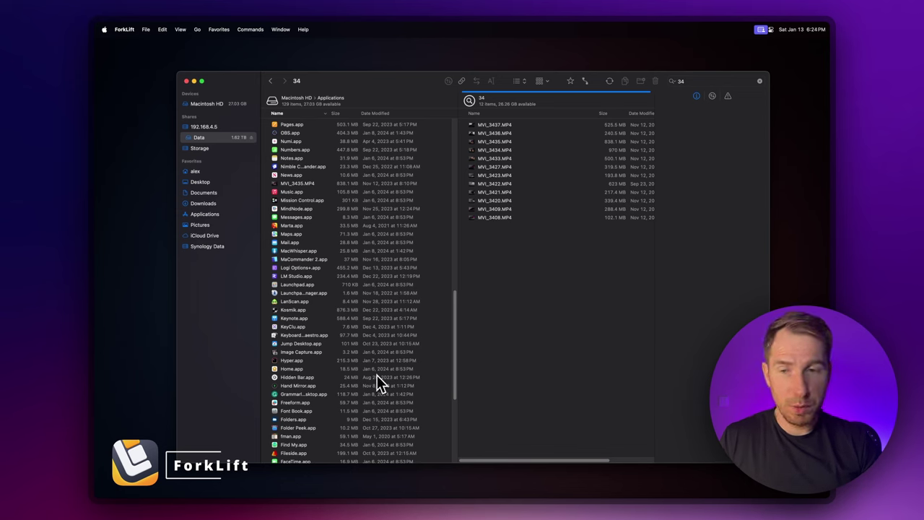
pyautogui.scroll(-3, 311, 379)
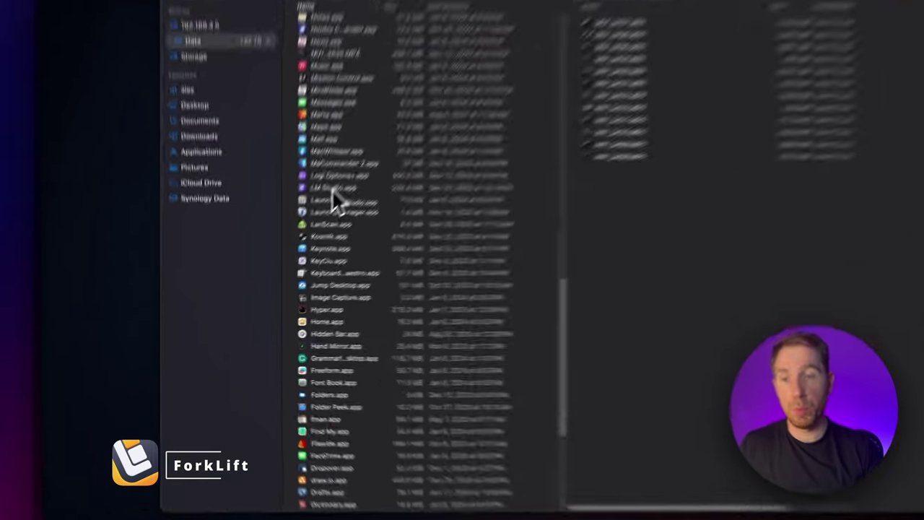
pyautogui.click(296, 240)
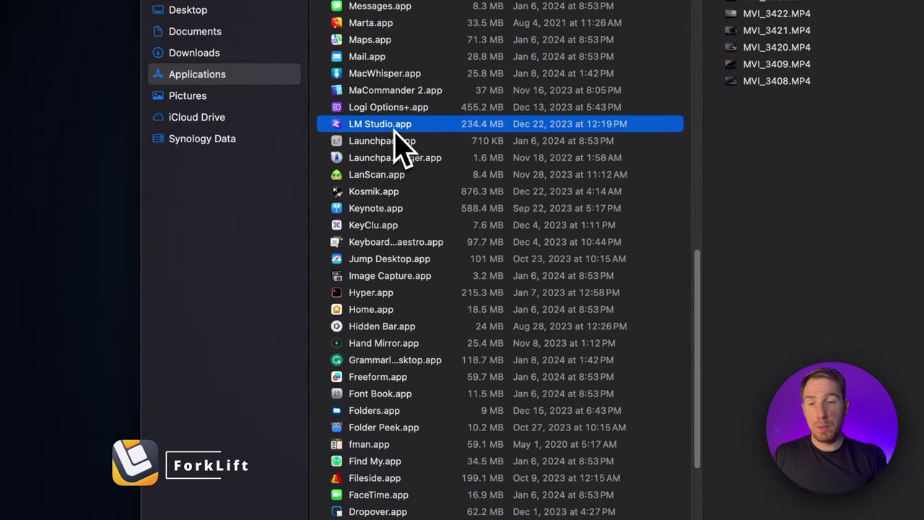
pyautogui.rightClick(396, 132)
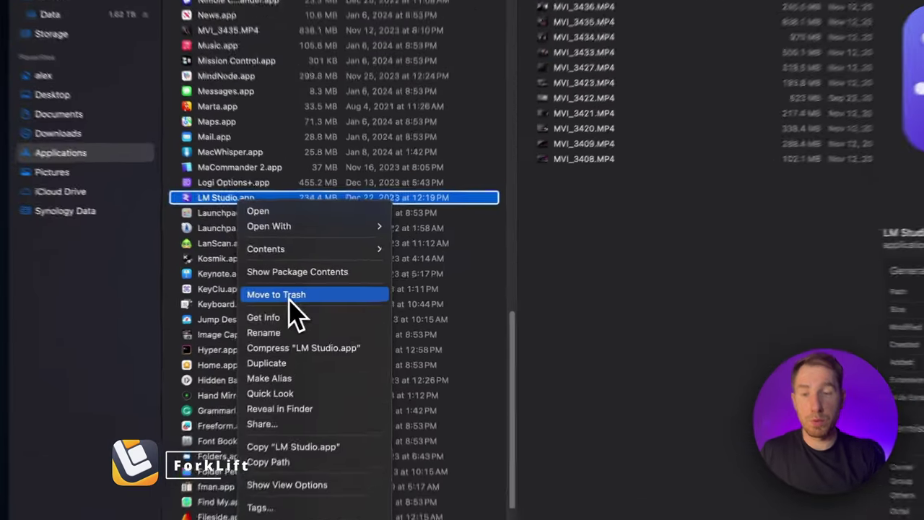
pyautogui.click(289, 295)
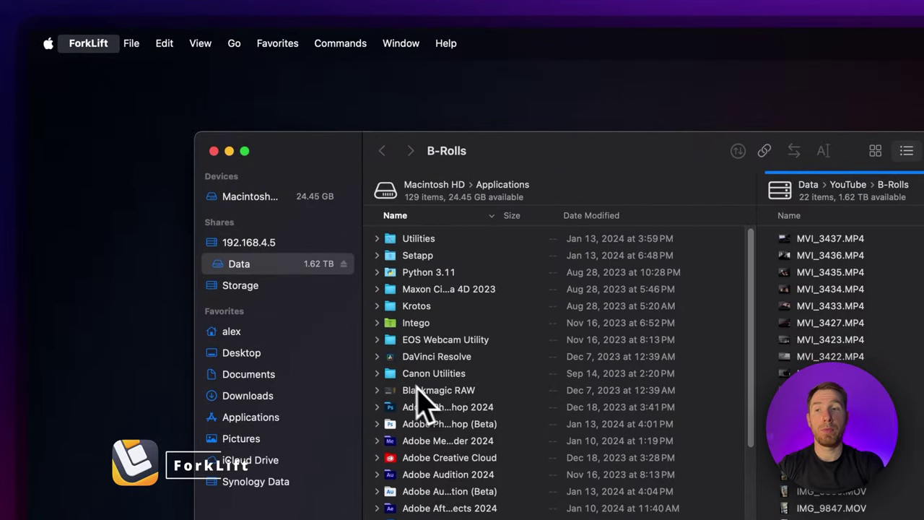
# Open the file manager's theme settings and select the Dracula theme.
pyautogui.click(88, 43)
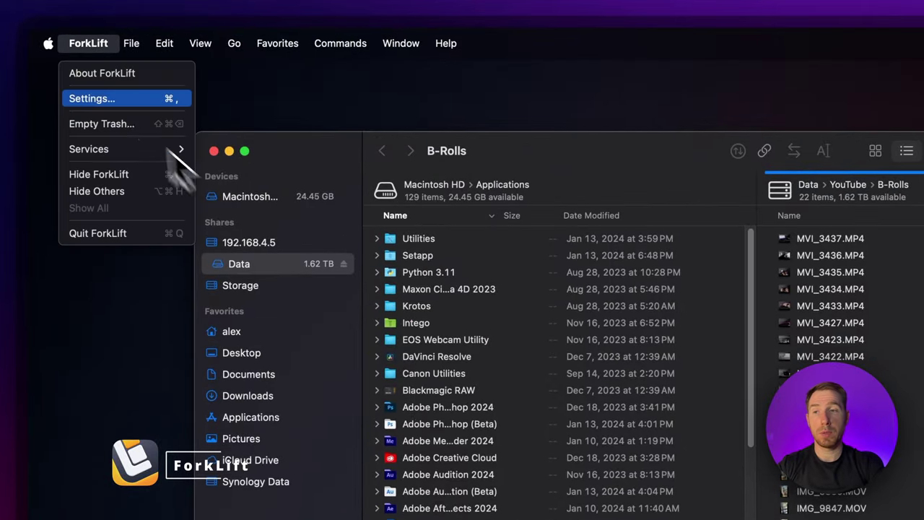
pyautogui.click(93, 97)
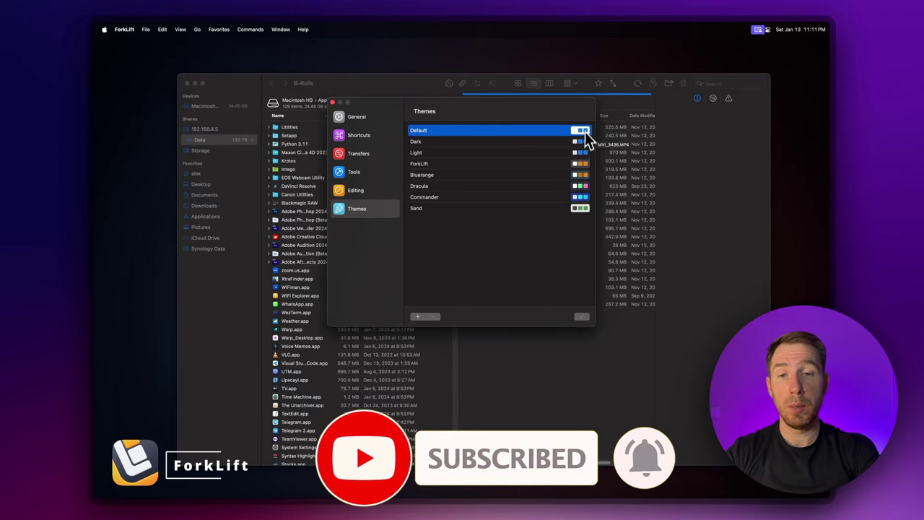
pyautogui.click(572, 185)
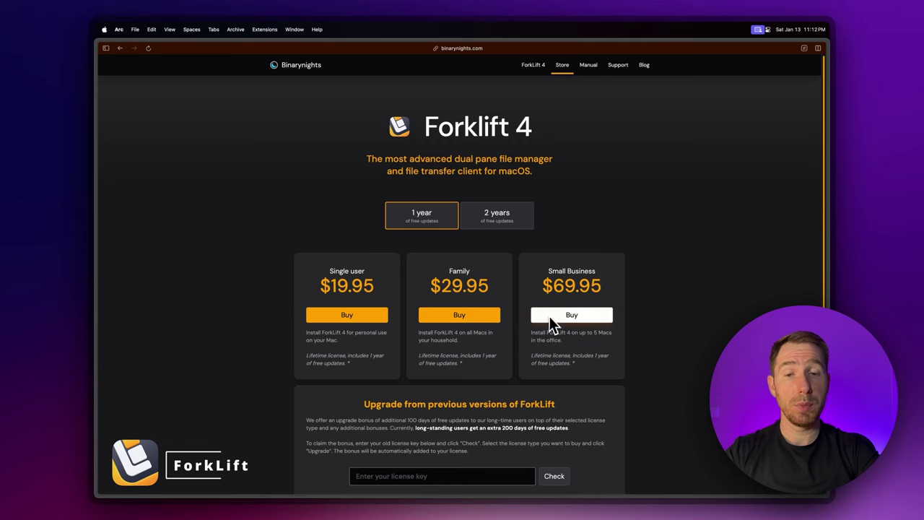
# Switch from the ForkLift store page to Setapp and search its catalog for "fork".
pyautogui.click(561, 317)
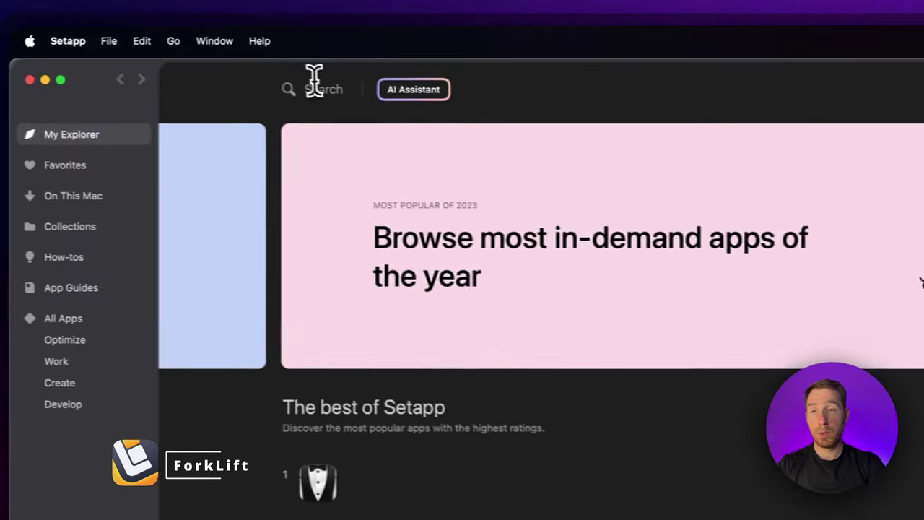
pyautogui.click(314, 82)
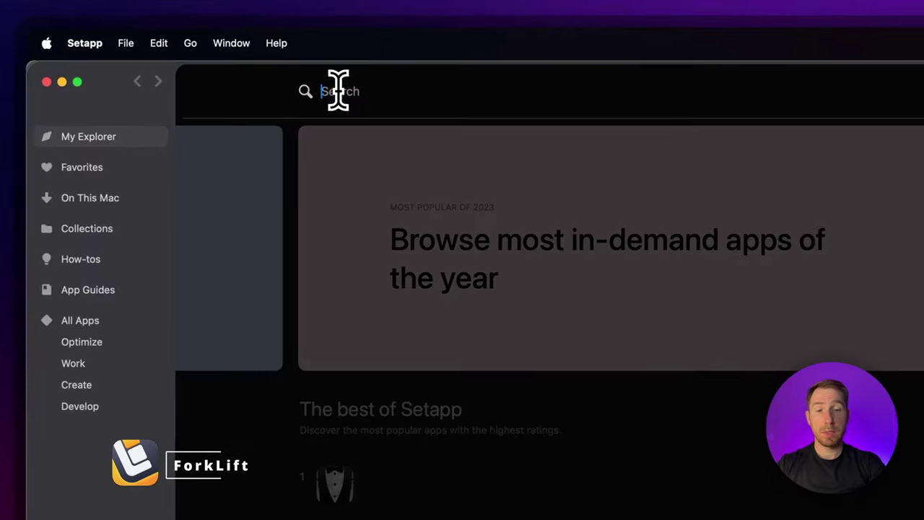
pyautogui.write('fork')
pyautogui.click(223, 148)
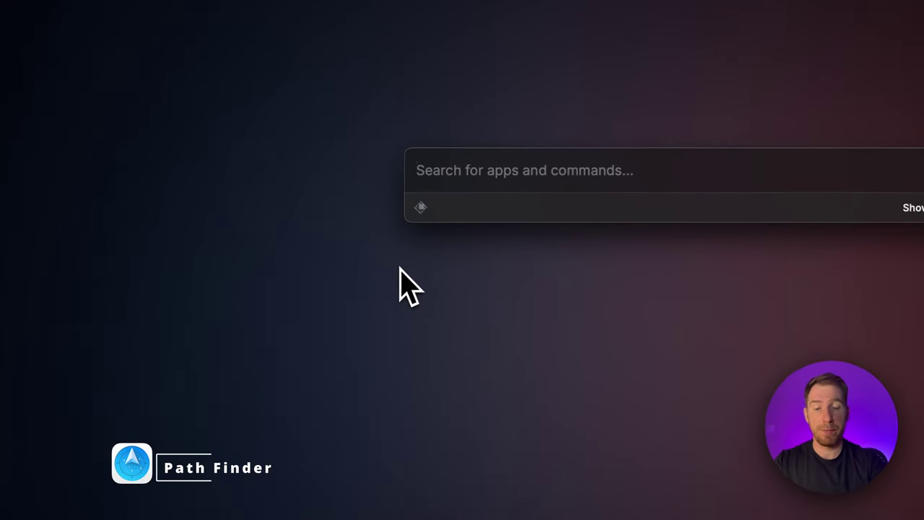
# Launch Path Finder by searching for "path" in the Raycast launcher.
pyautogui.write('path')
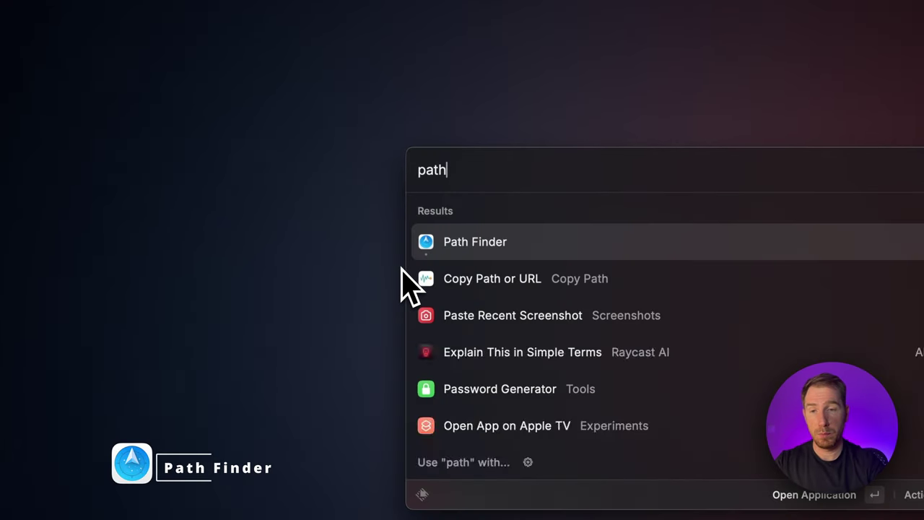
pyautogui.press('Return')
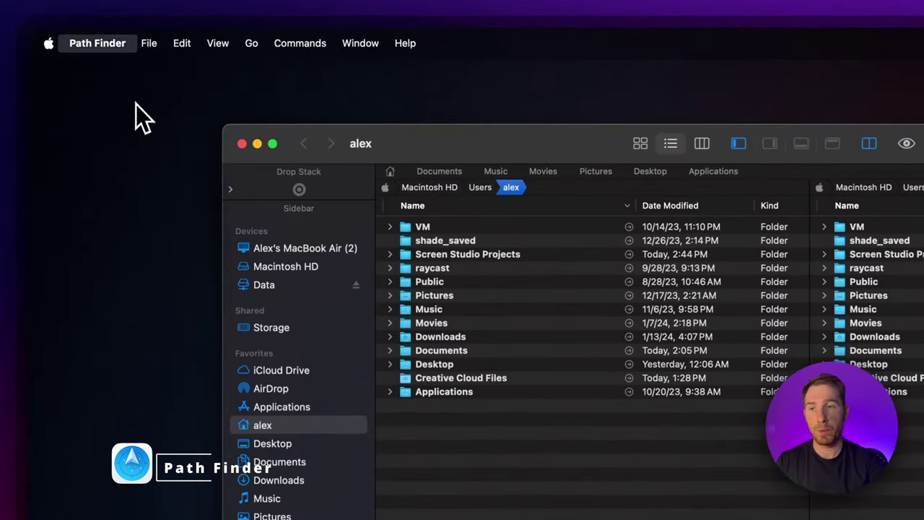
# Examine the Finder and General settings of the file manager, and close the settings window.
pyautogui.press('super+comma')
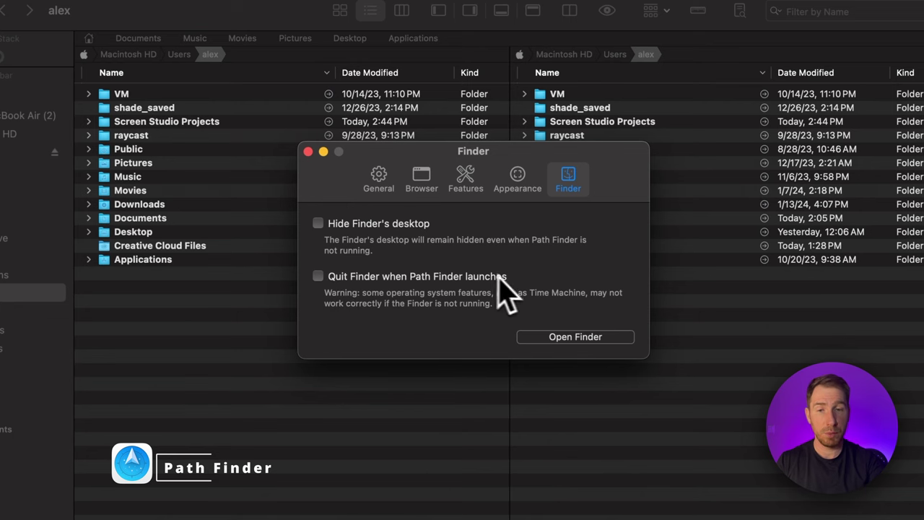
pyautogui.click(379, 177)
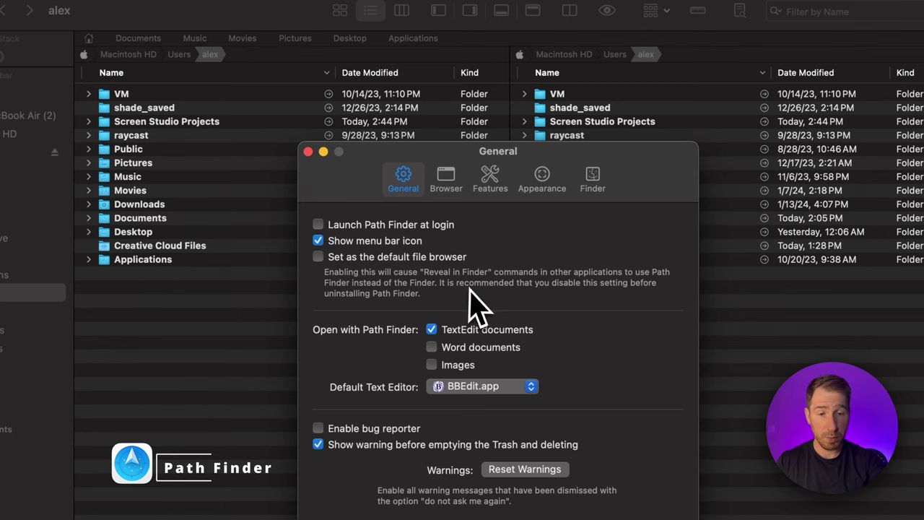
pyautogui.click(308, 152)
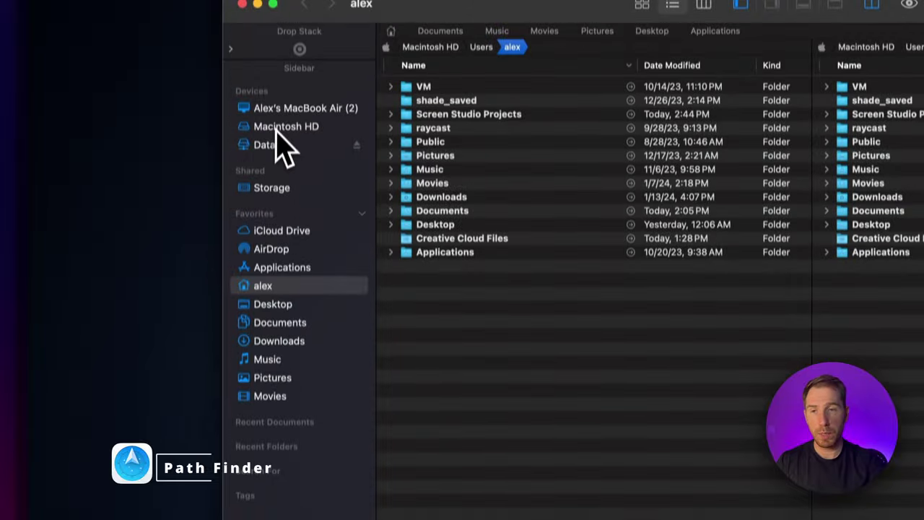
# Show the list of subfolders of the Documents favorite and dismiss it without opening any.
pyautogui.click(459, 31)
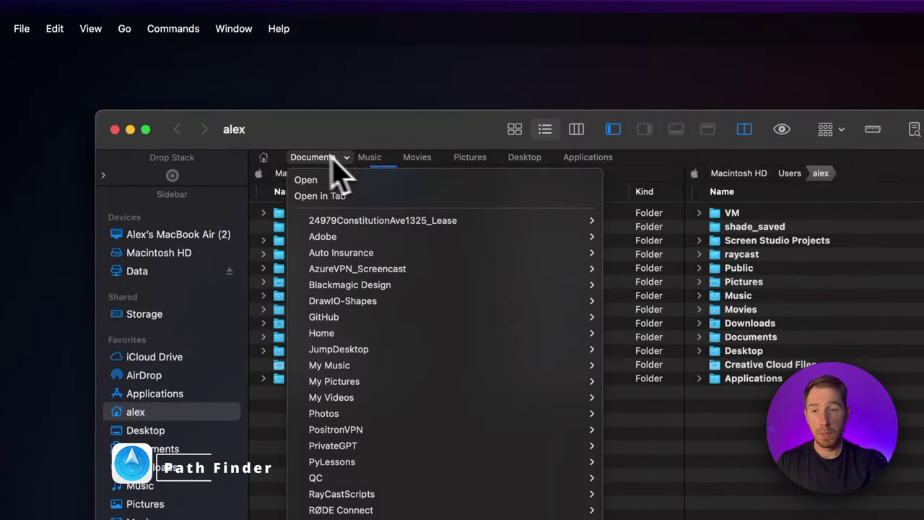
pyautogui.click(352, 167)
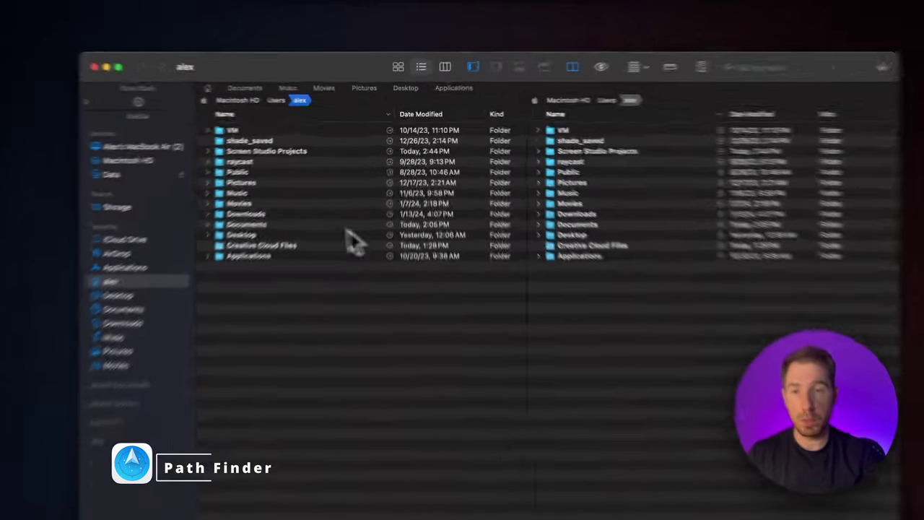
# Select Downloads in one pane and Music in the other, and turn the dual-pane view off and on again.
pyautogui.moveTo(369, 176); pyautogui.dragTo(519, 189)
pyautogui.moveTo(588, 332); pyautogui.dragTo(589, 334)
pyautogui.click(583, 112)
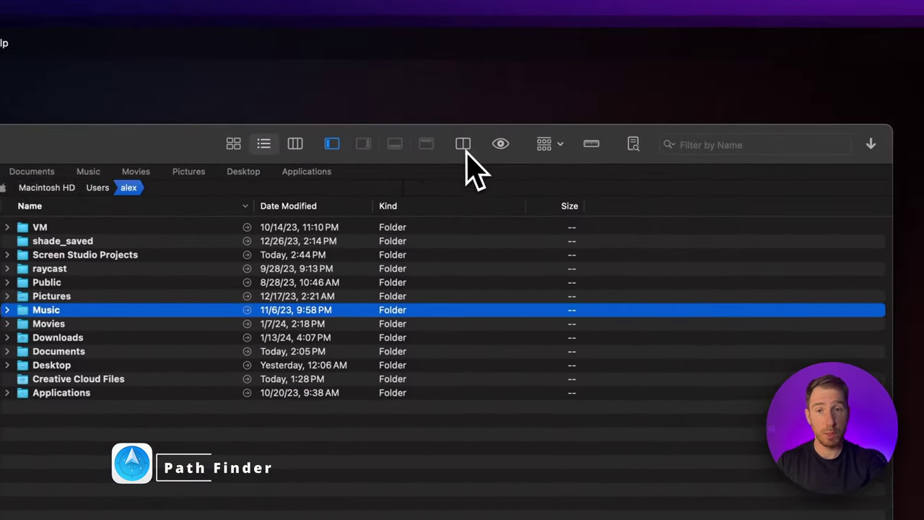
pyautogui.click(462, 144)
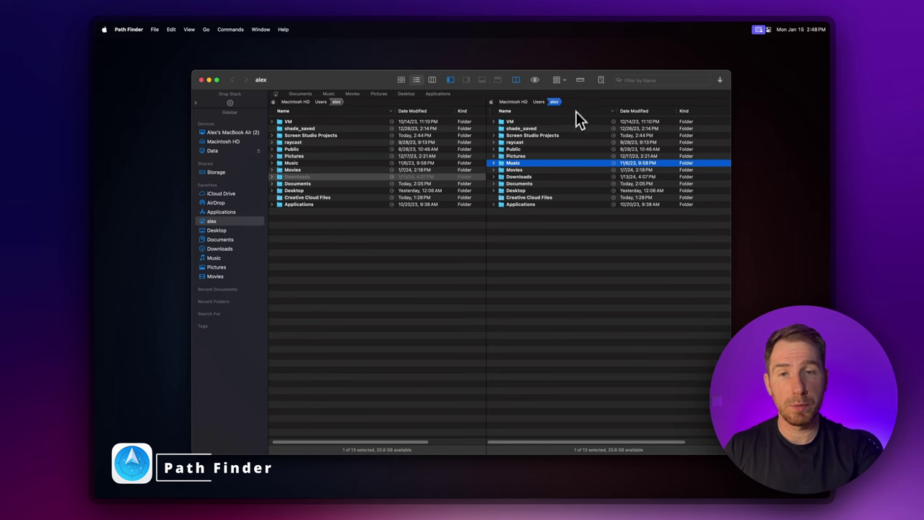
# Show the size breakdown of the Music folder, close it, and select the Downloads folder.
pyautogui.press('super+alt+o')
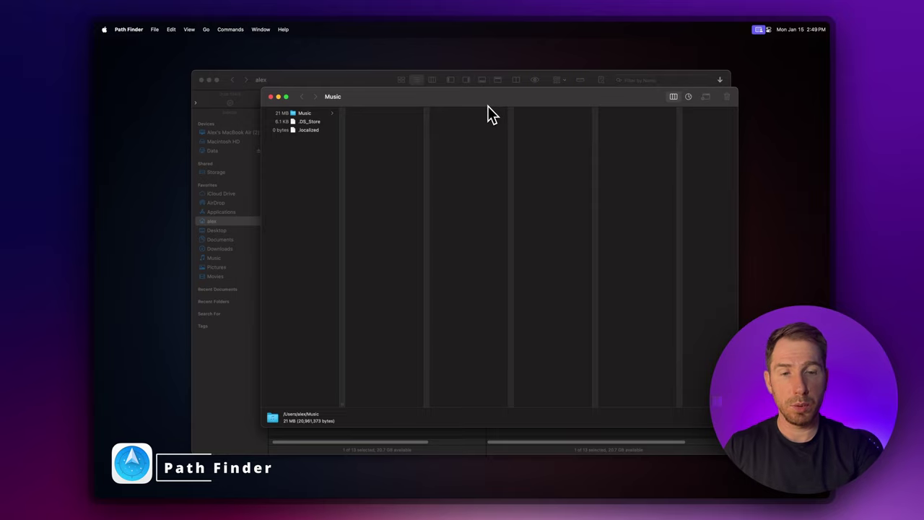
pyautogui.click(271, 96)
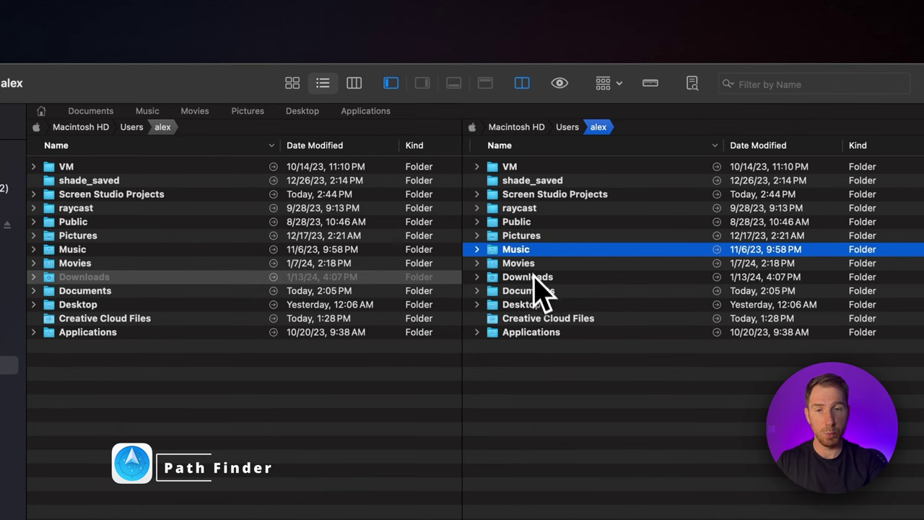
pyautogui.click(540, 278)
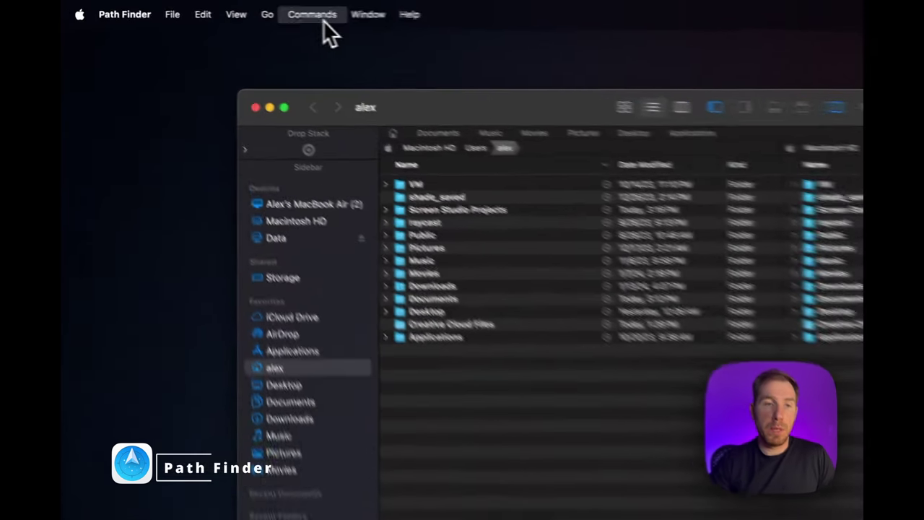
# Open the FolderSync command for the two home folder panes.
pyautogui.click(216, 9)
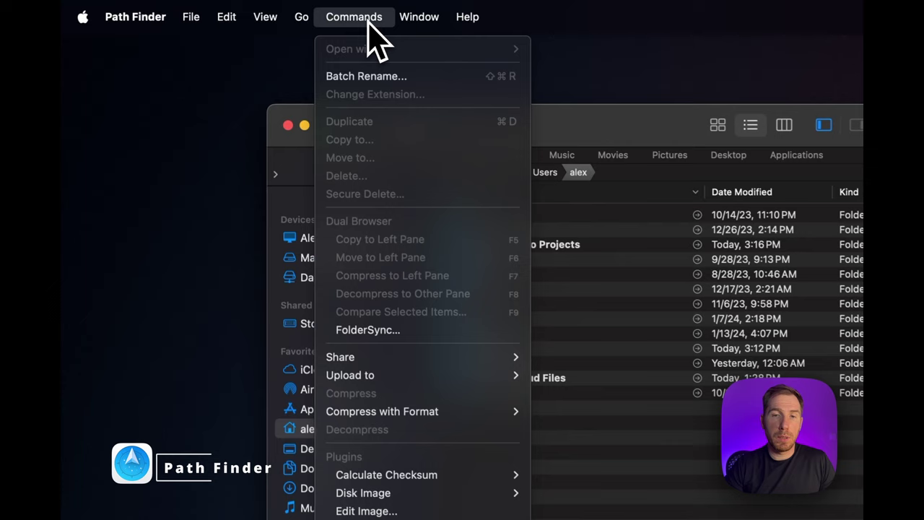
pyautogui.click(380, 335)
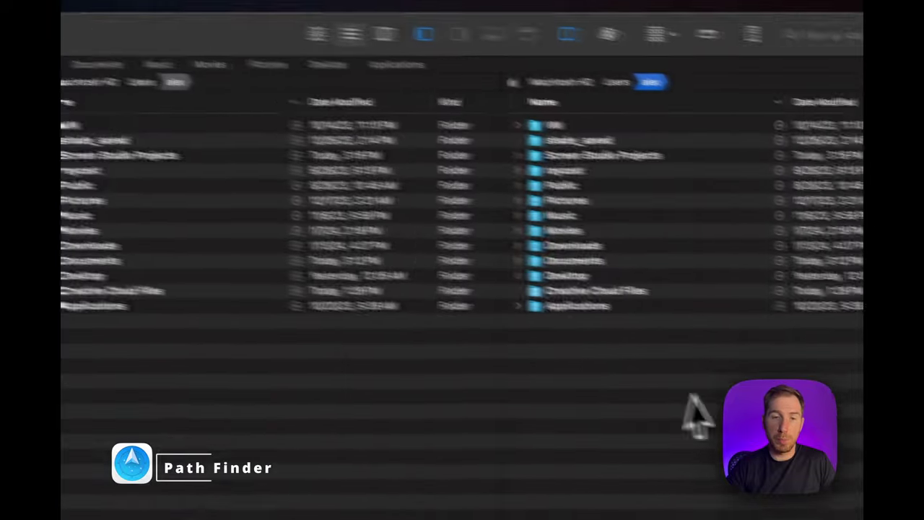
# Select several folders in the second pane, open Batch Rename for them, and cancel without renaming.
pyautogui.moveTo(606, 171); pyautogui.dragTo(433, 0)
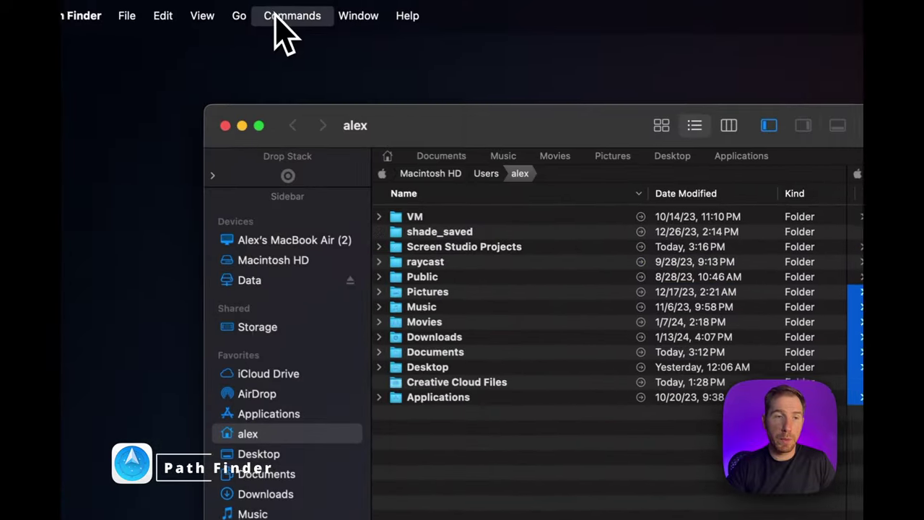
pyautogui.click(282, 21)
pyautogui.click(309, 76)
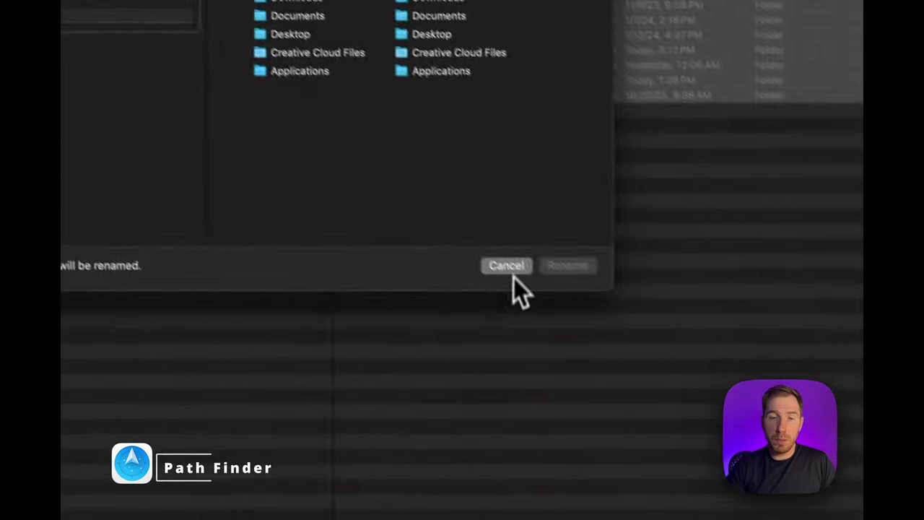
pyautogui.click(511, 270)
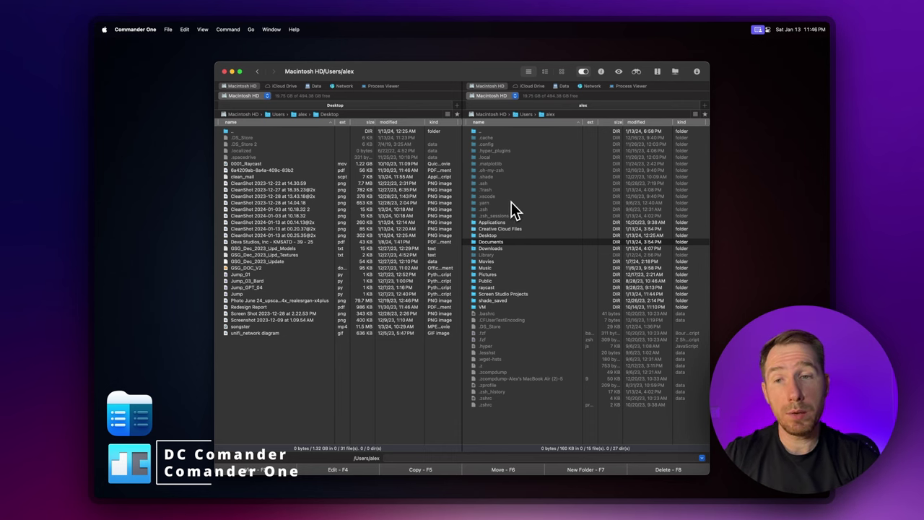
# Switch back and forth between Commander One and DCommander to compare their dual-pane windows, ending on DCommander.
pyautogui.hotkey('ctrl', 'Right')
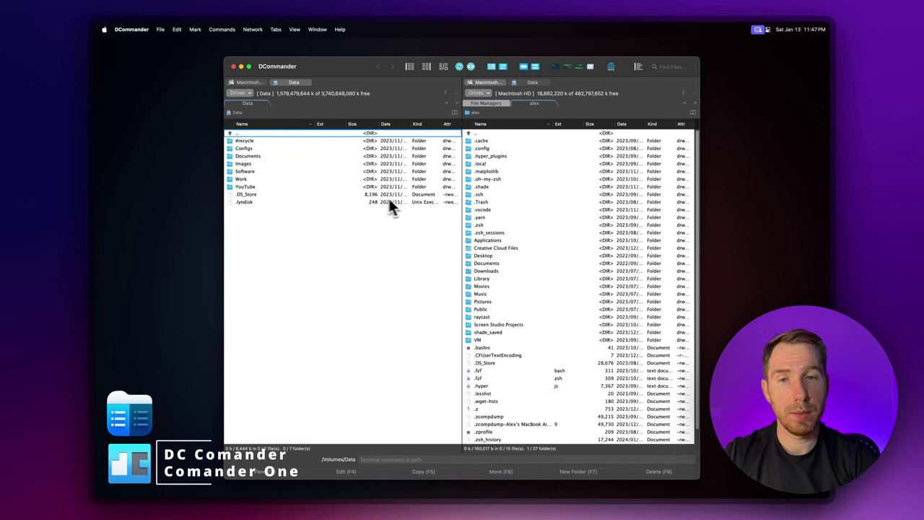
pyautogui.hotkey('ctrl', 'Left')
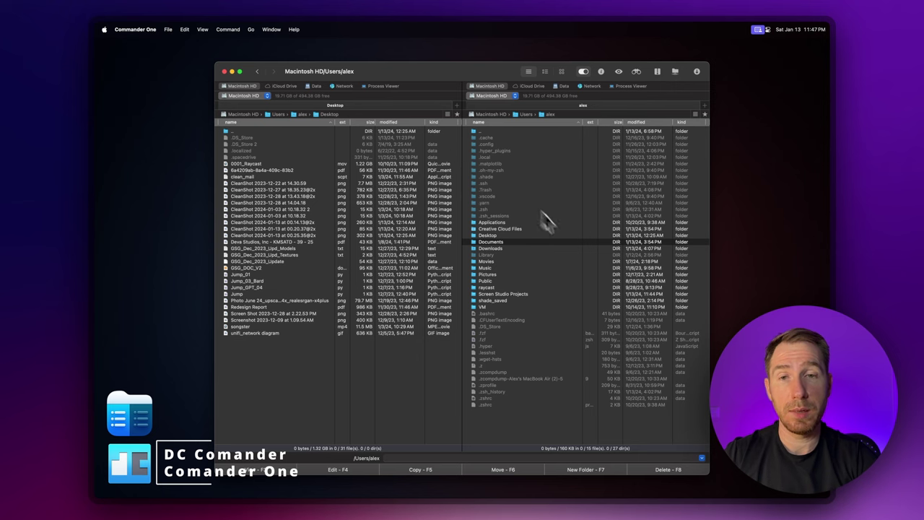
pyautogui.hotkey('ctrl', 'Right')
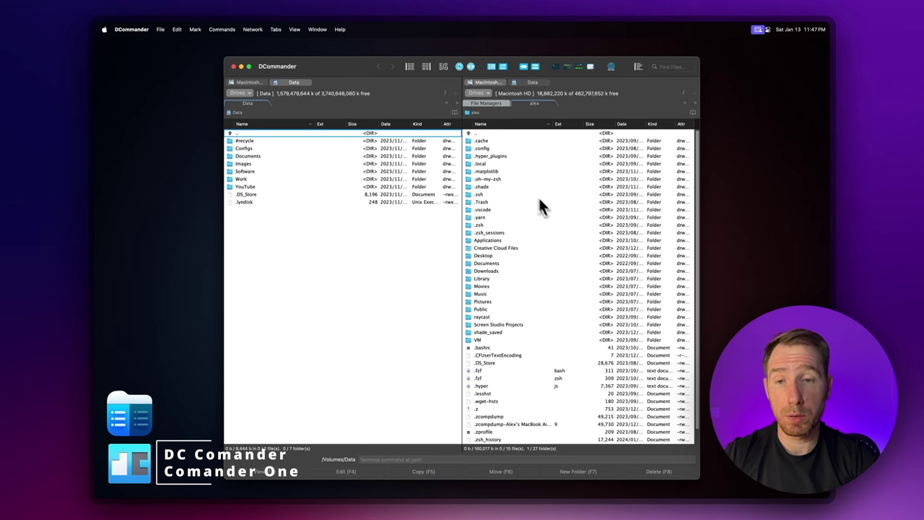
# Switch to the browser to compare the DCommander Premium and Commander One PRO Pack purchase pages, and return to the file managers.
pyautogui.hotkey('ctrl', 'Right')
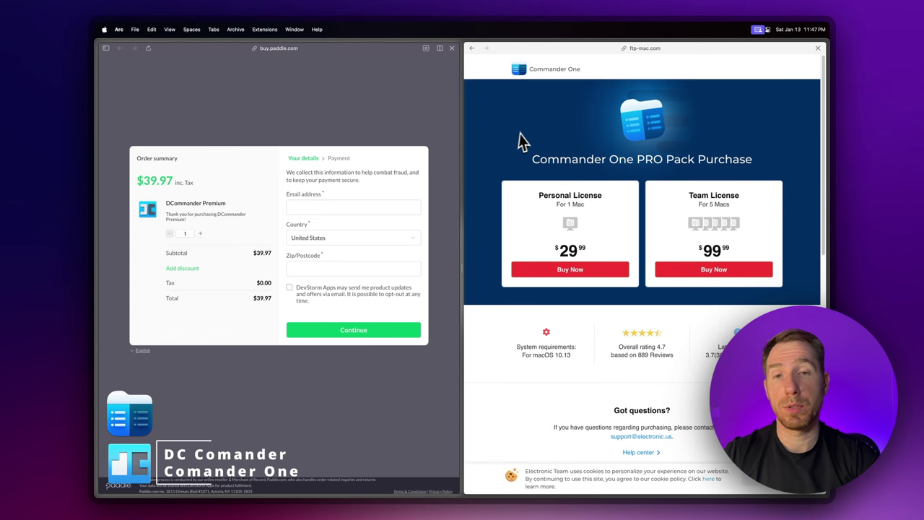
pyautogui.moveTo(586, 262); pyautogui.dragTo(451, 273)
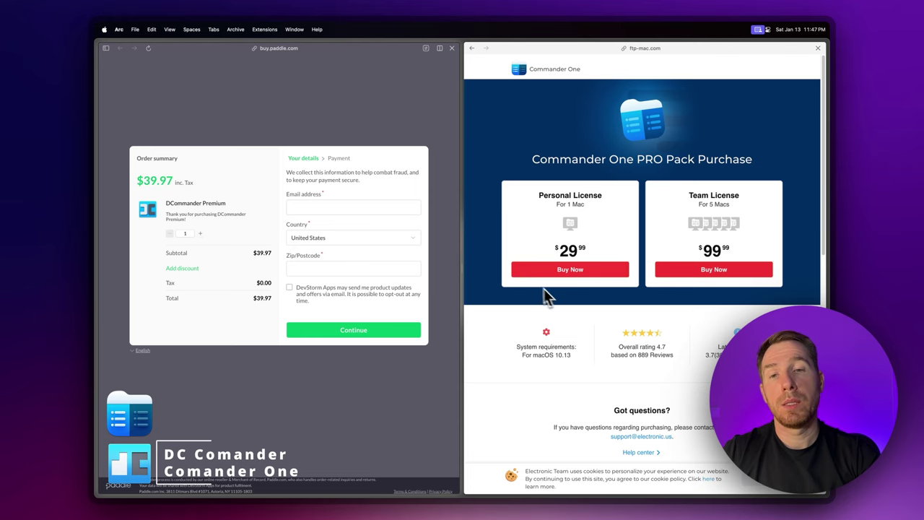
pyautogui.hotkey('ctrl', 'Left')
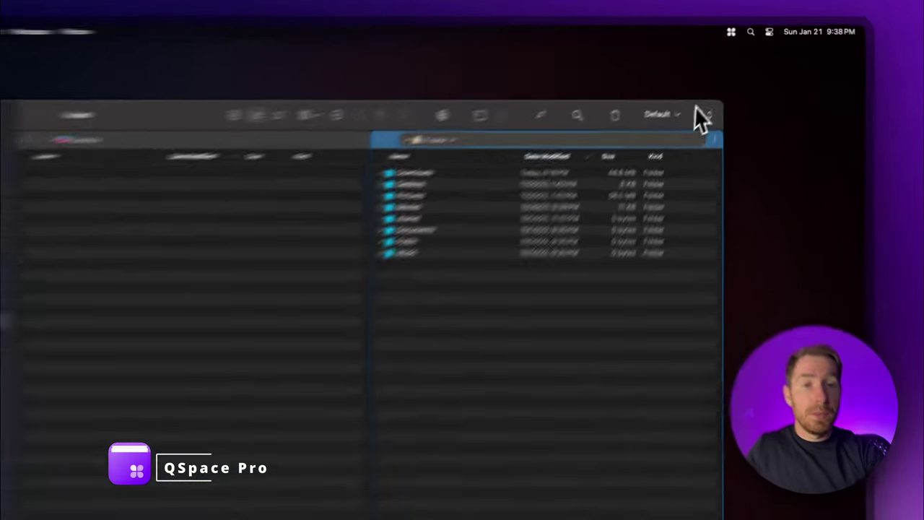
# Try the four-pane grid layout in QSpace Pro and switch the window back to two side-by-side panes.
pyautogui.click(730, 83)
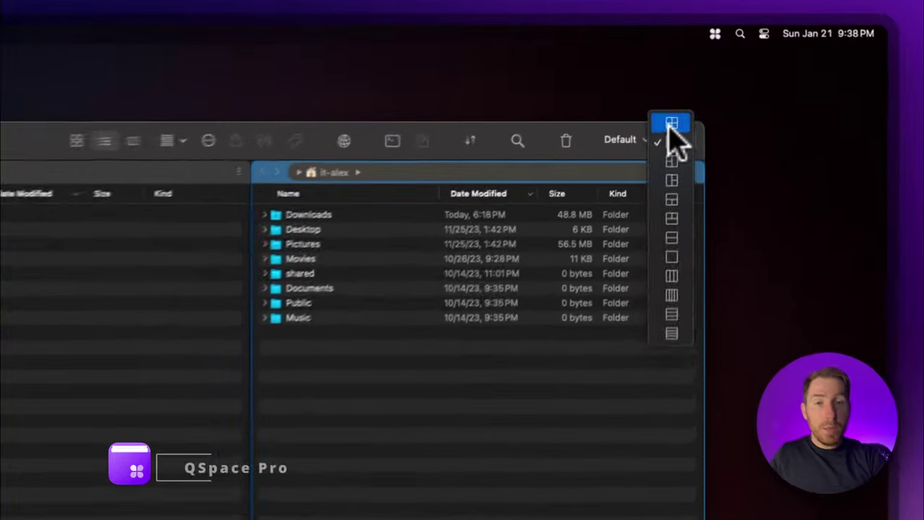
pyautogui.click(722, 77)
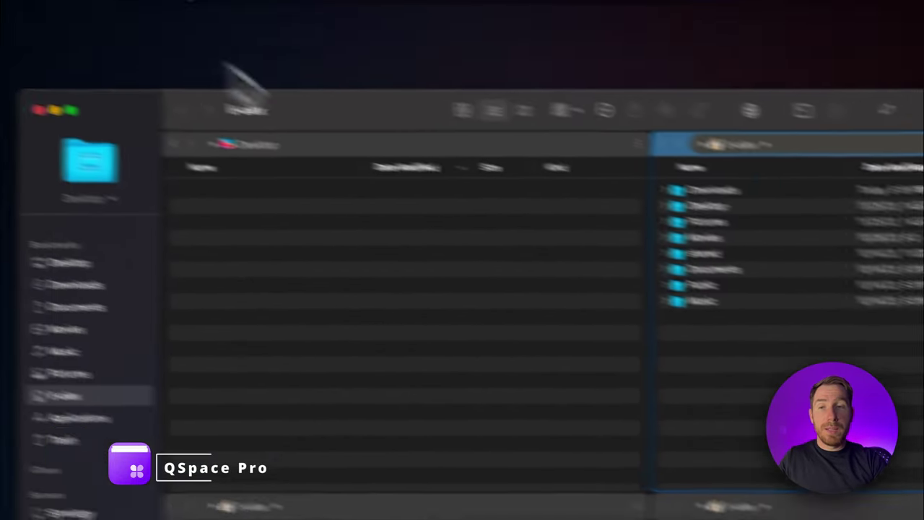
pyautogui.click(332, 33)
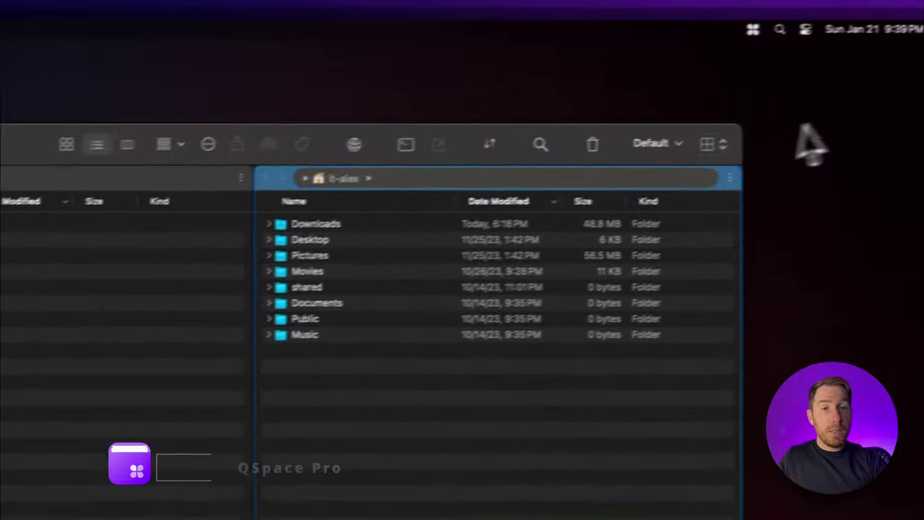
pyautogui.click(726, 83)
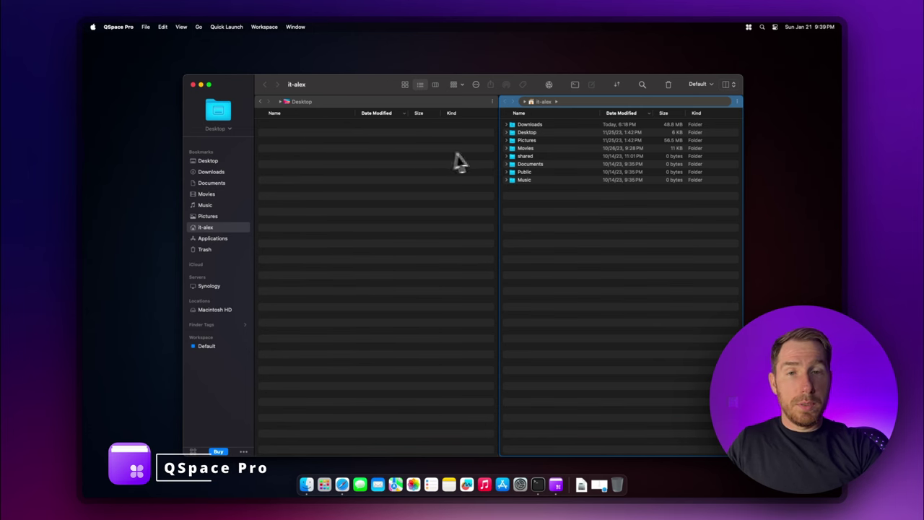
# Make the Desktop pane active and open the General page of the QSpace Pro settings.
pyautogui.click(231, 129)
pyautogui.click(313, 184)
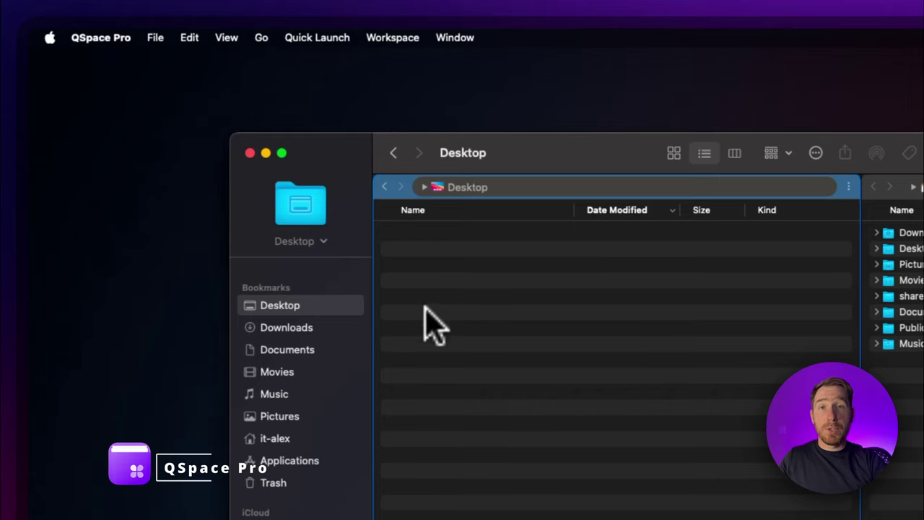
pyautogui.click(101, 37)
pyautogui.click(94, 104)
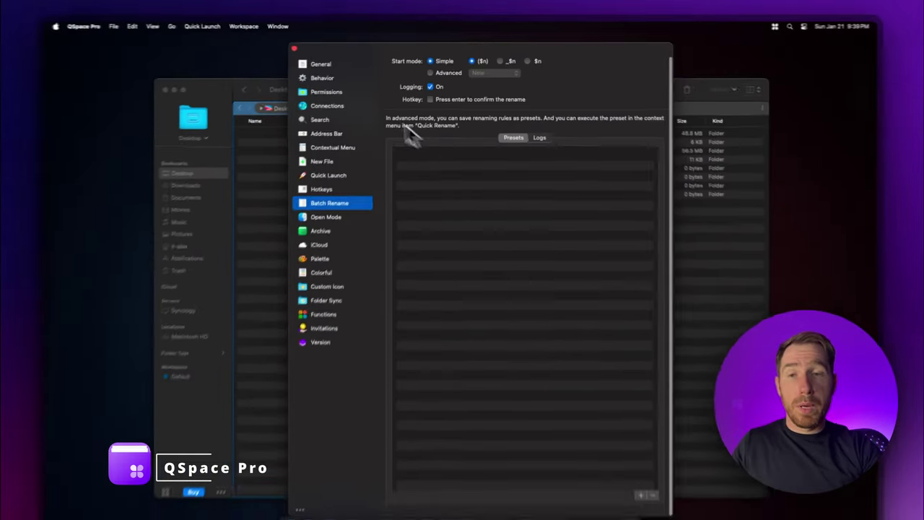
pyautogui.click(227, 88)
pyautogui.scroll(-1, 520, 188)
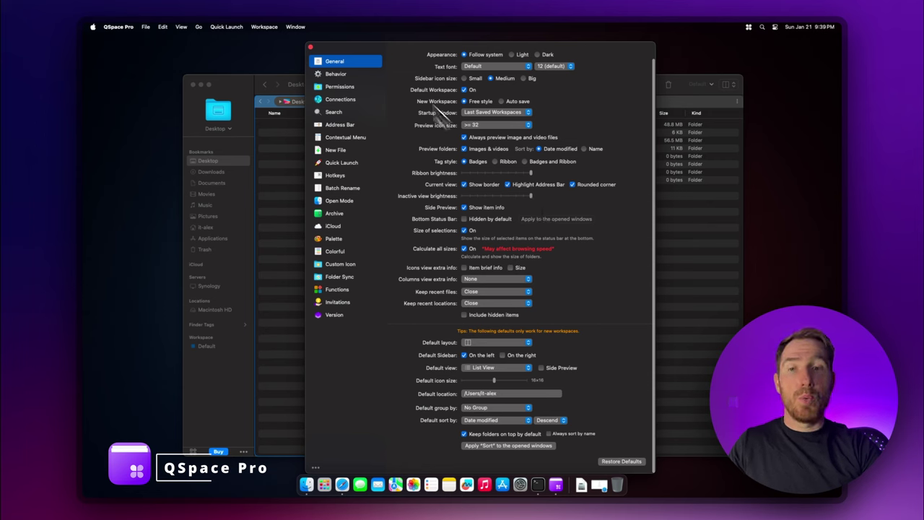
# Review the Behavior and Connections settings pages, and close the settings window.
pyautogui.click(338, 73)
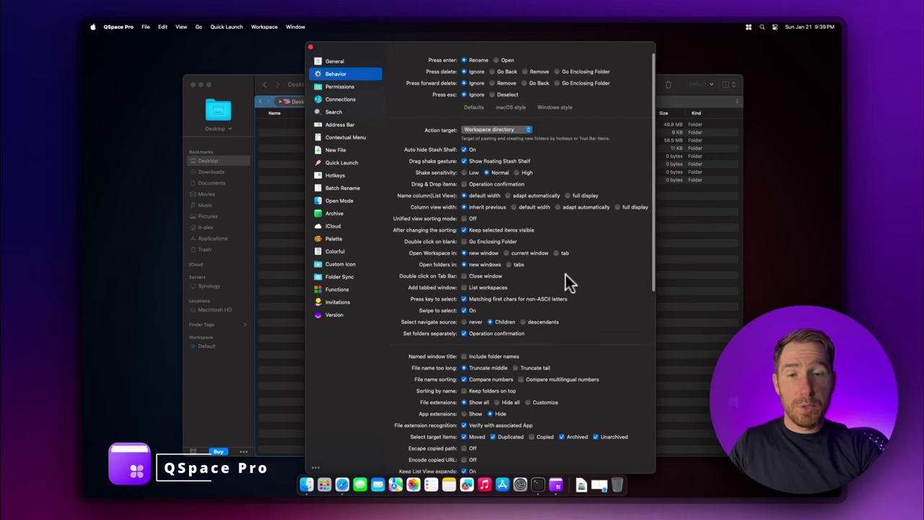
pyautogui.scroll(-10, 565, 277)
pyautogui.scroll(10, 566, 287)
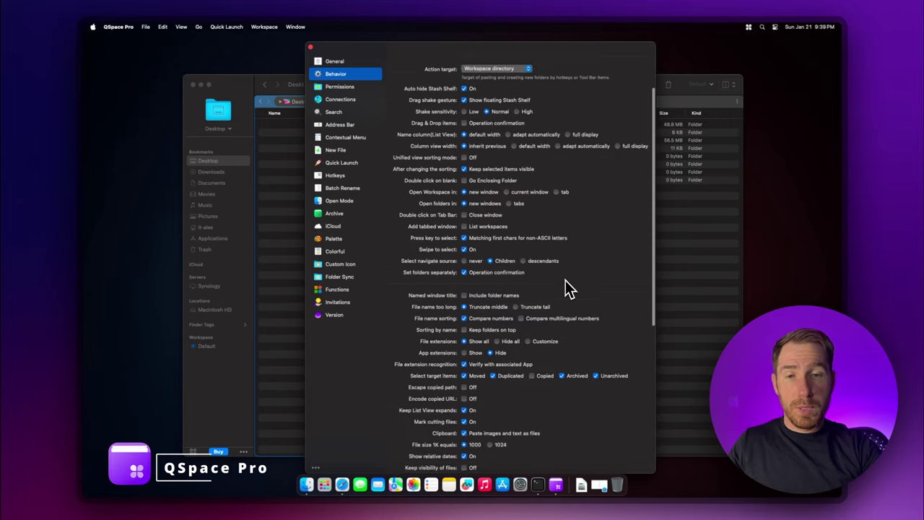
pyautogui.click(348, 100)
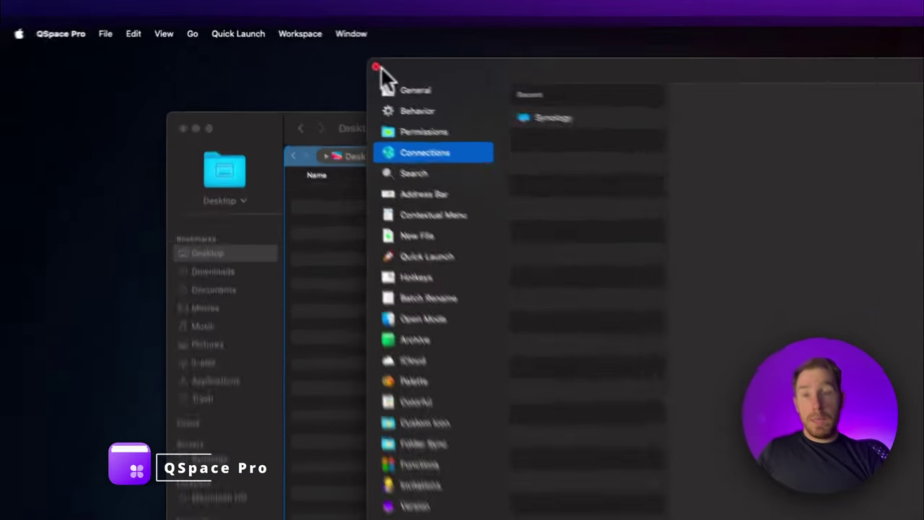
pyautogui.click(310, 47)
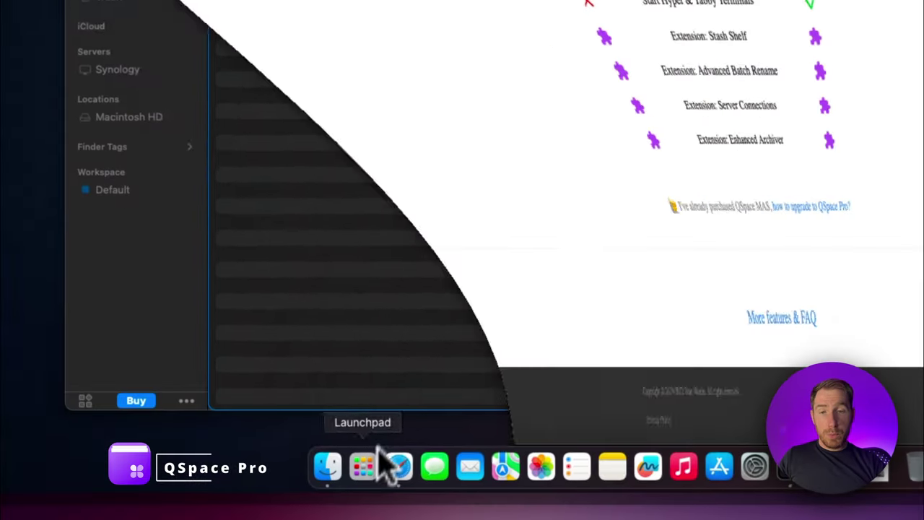
# Open the Pricing page of the QSpace website in Safari and review the MAS, Pro and extension prices.
pyautogui.scroll(15, 486, 241)
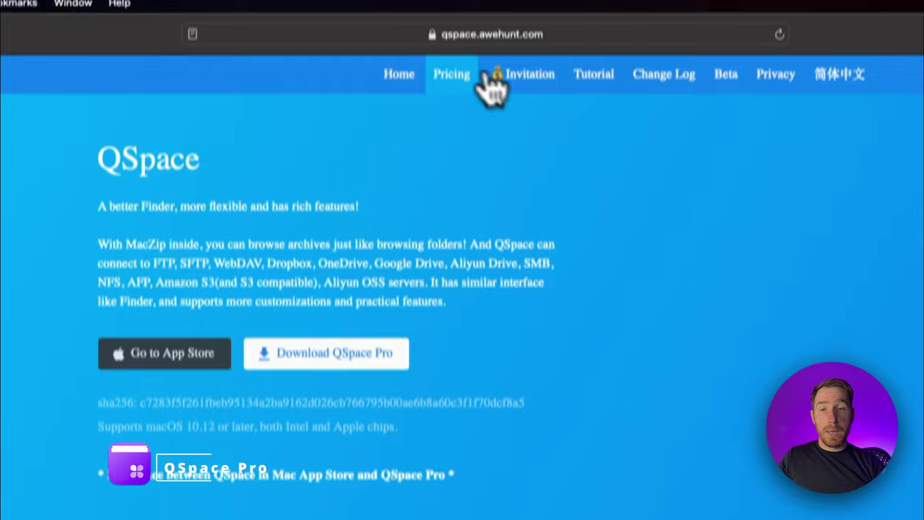
pyautogui.click(451, 74)
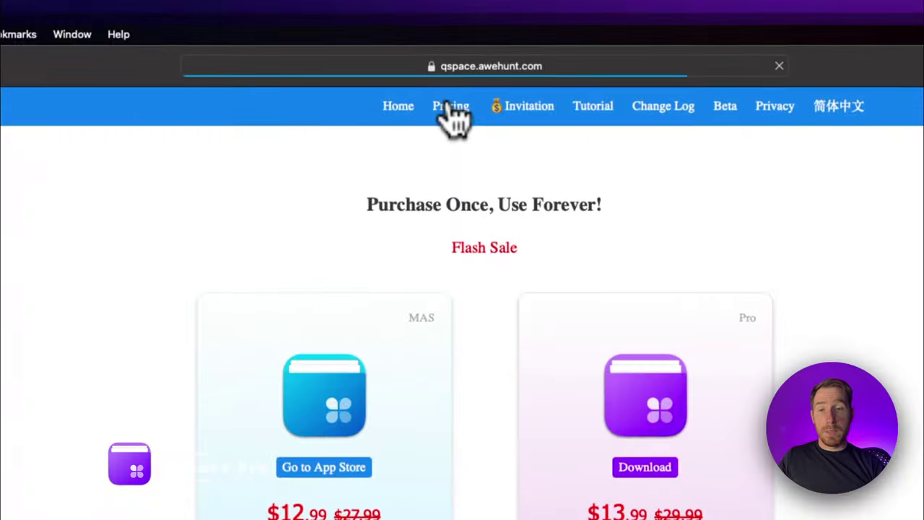
pyautogui.scroll(-5, 444, 321)
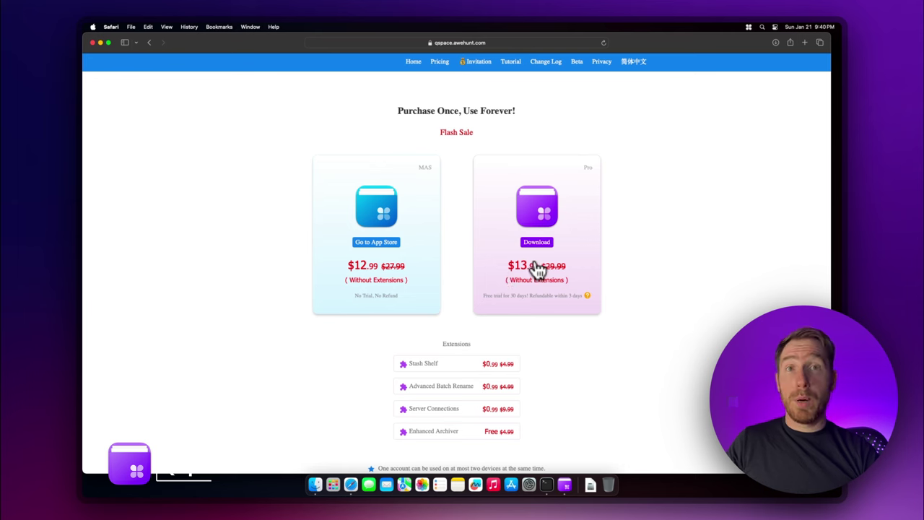
pyautogui.scroll(-2, 526, 326)
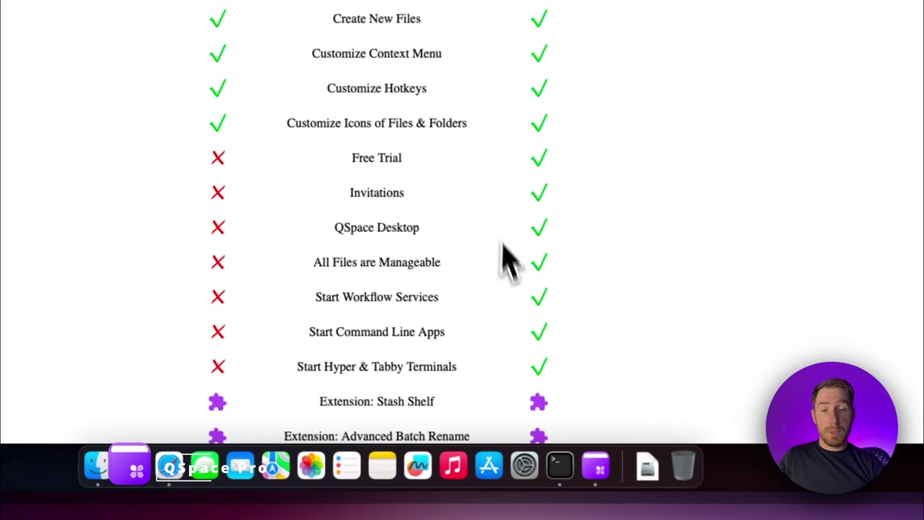
# Compare the QSpace MAS and QSpace Pro feature lists in the website's comparison table.
pyautogui.scroll(-2, 464, 200)
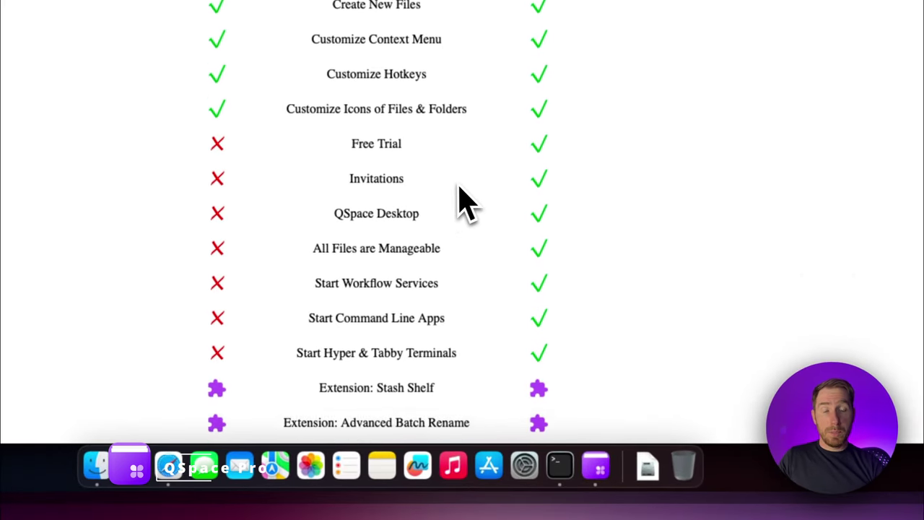
pyautogui.scroll(2, 466, 202)
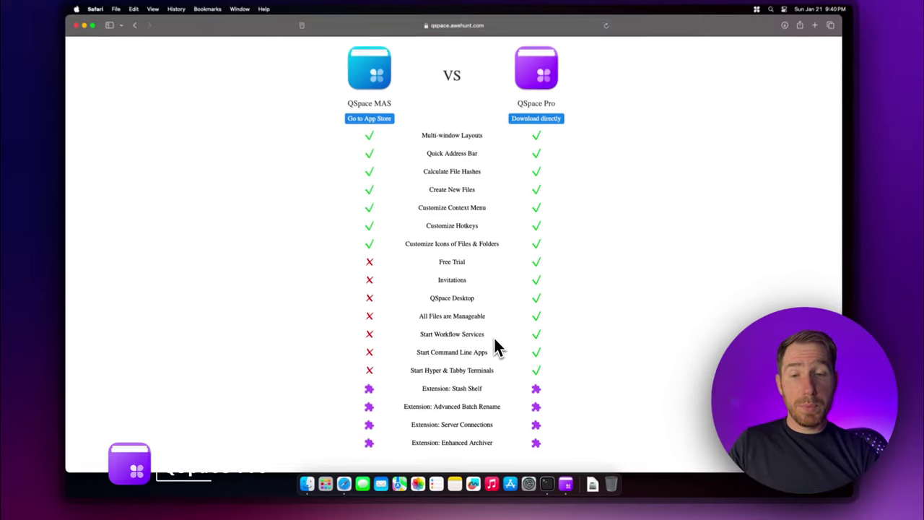
pyautogui.scroll(-2, 495, 345)
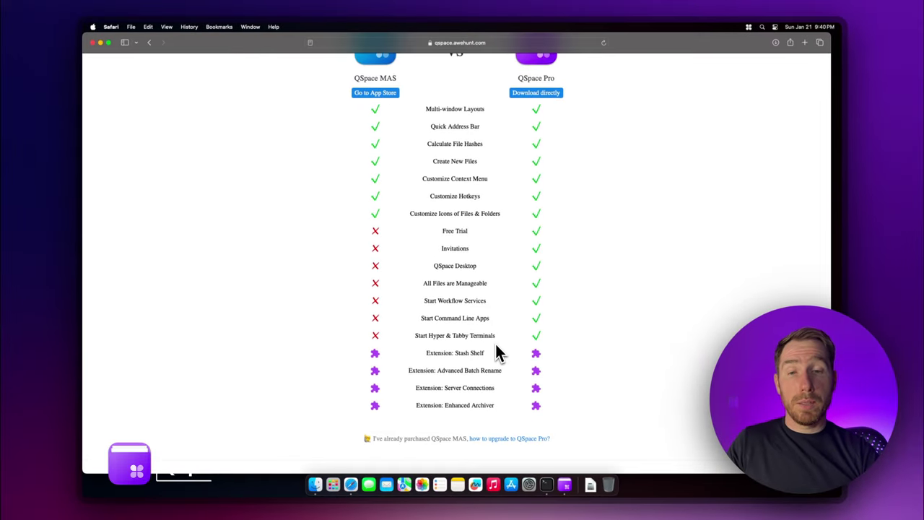
pyautogui.scroll(2, 496, 346)
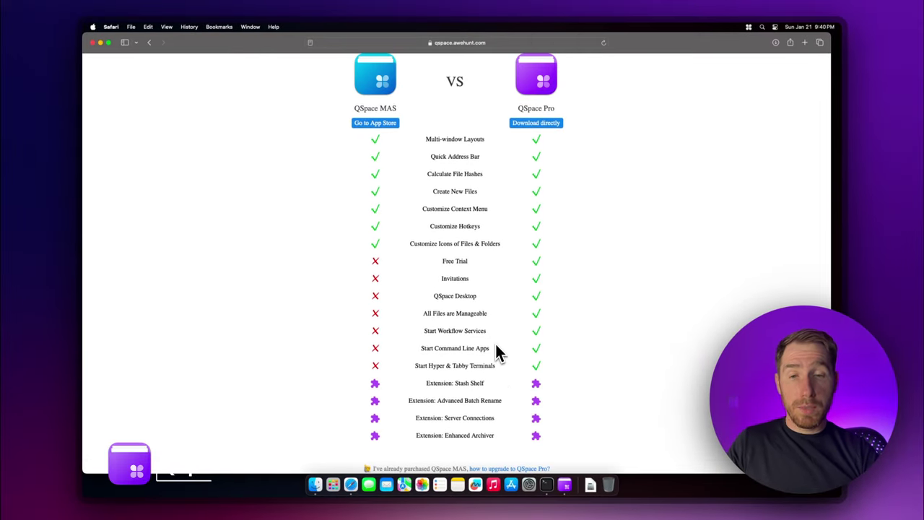
pyautogui.scroll(-4, 495, 345)
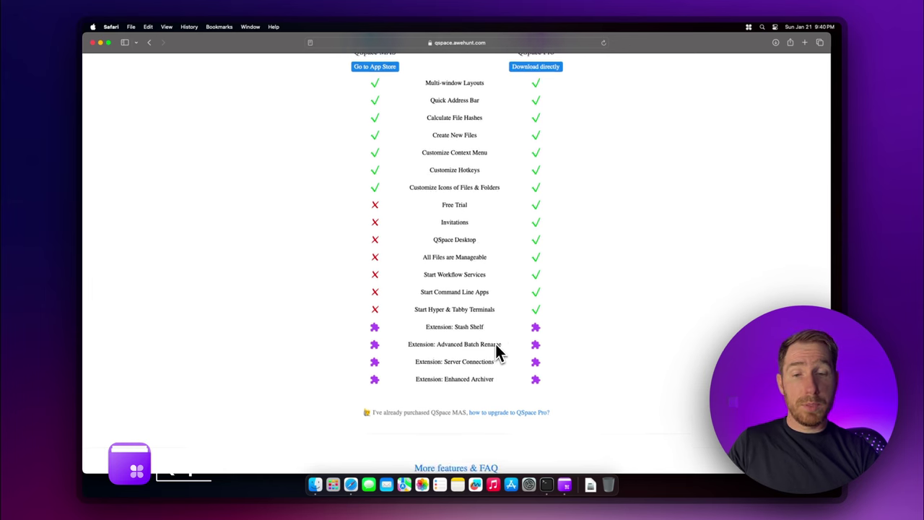
pyautogui.scroll(2, 495, 352)
pyautogui.scroll(2, 496, 352)
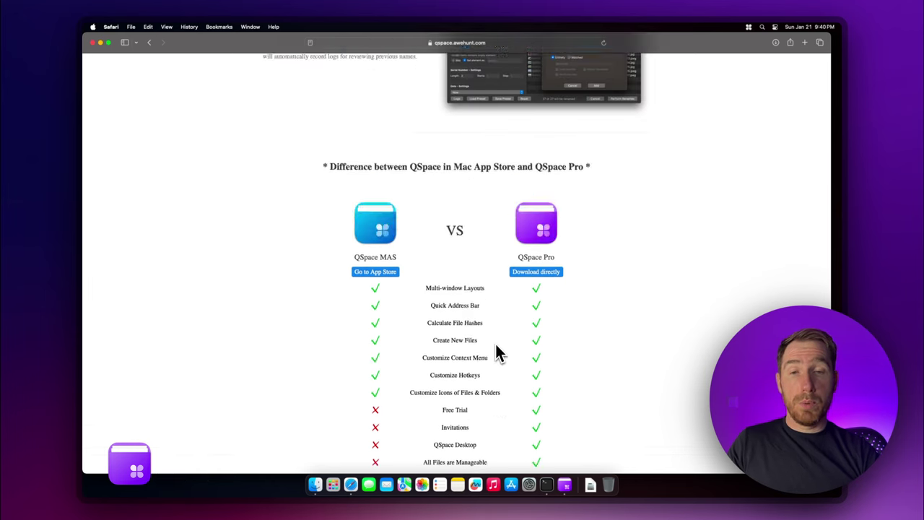
# Skim the illustrated QSpace feature descriptions above the comparison table, including hash calculation and customization.
pyautogui.scroll(-20, 495, 351)
pyautogui.scroll(10, 496, 352)
pyautogui.scroll(10, 496, 354)
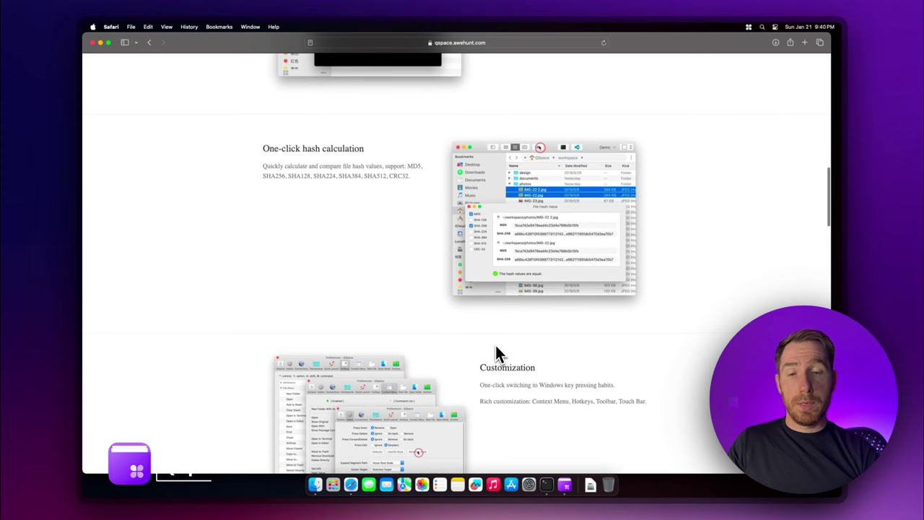
pyautogui.scroll(2, 495, 345)
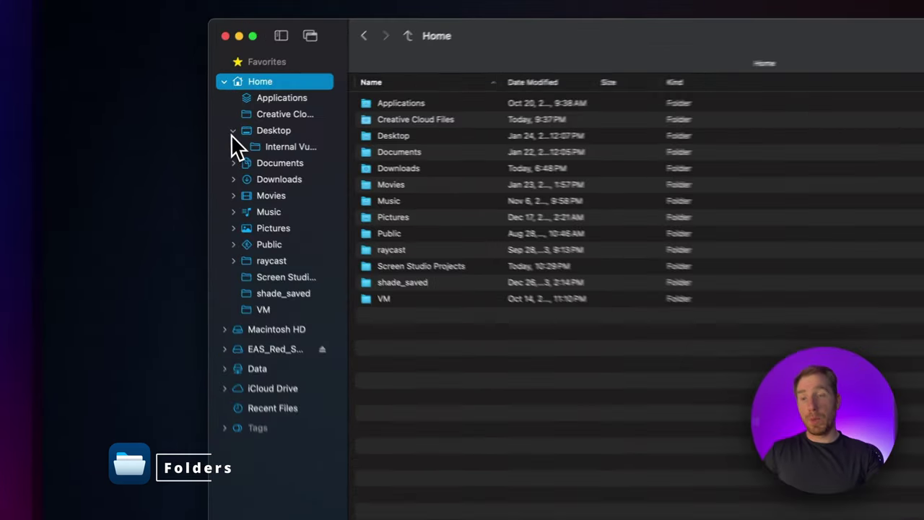
# Switch to Folders, and collapse and re-expand the Desktop folder in the Home tree.
pyautogui.click(201, 135)
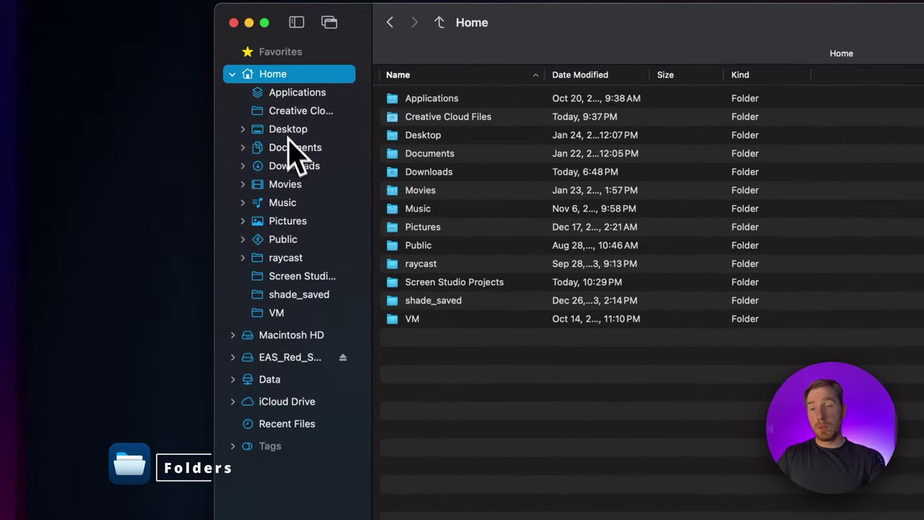
pyautogui.click(242, 129)
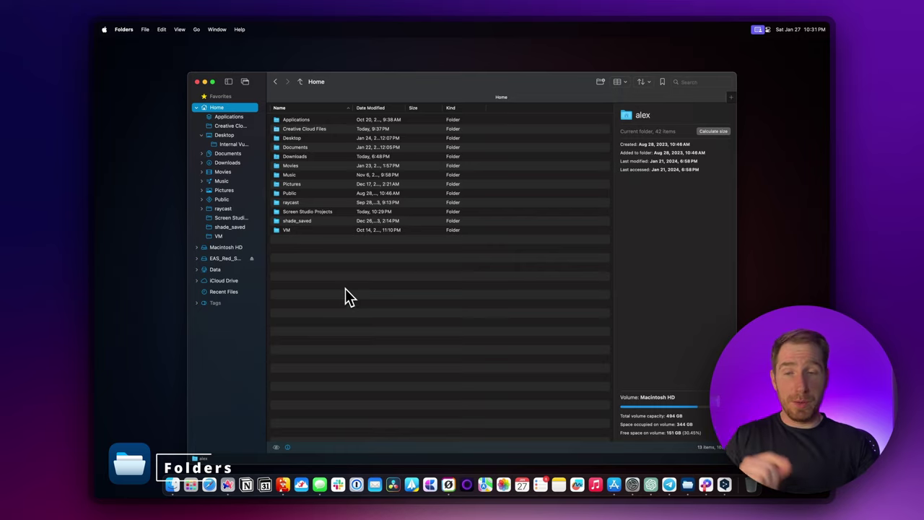
pyautogui.click(292, 175)
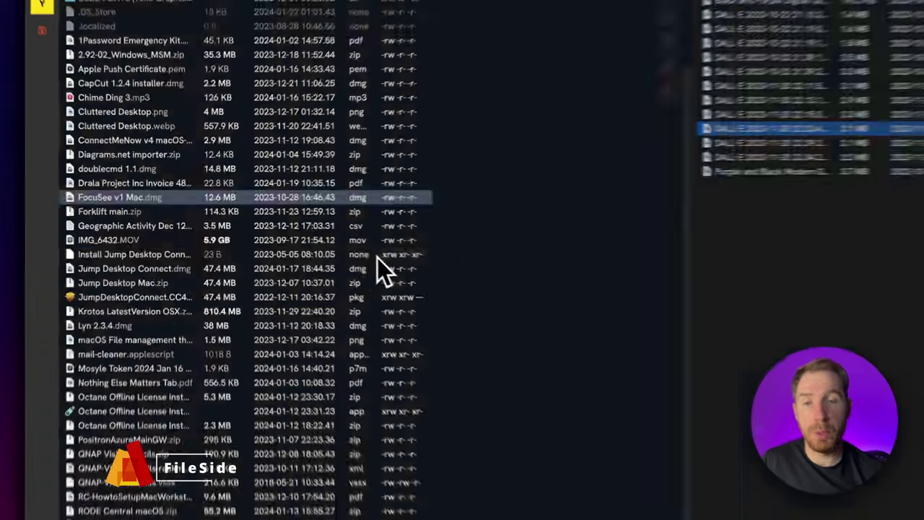
# Activate the Downloads pane in Fileside and split the window into rows of four, two and one panes.
pyautogui.click(292, 232)
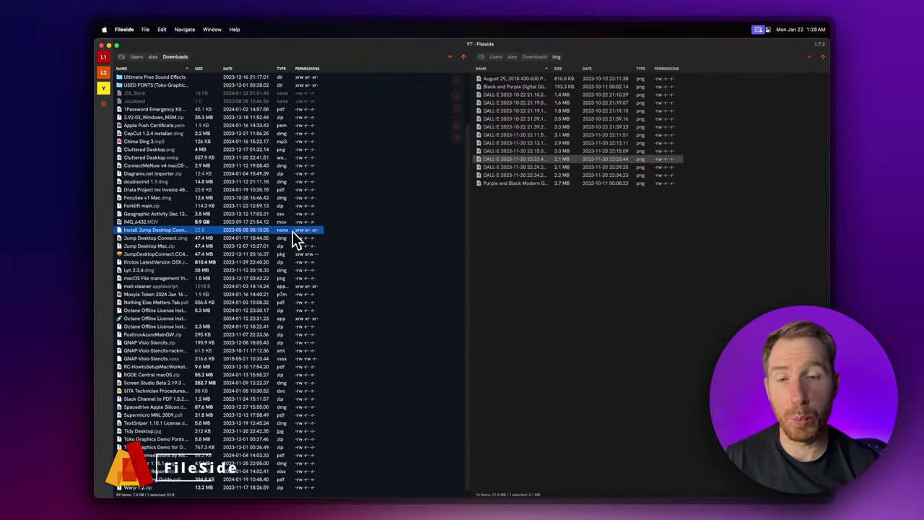
pyautogui.hotkey('alt', 'r')
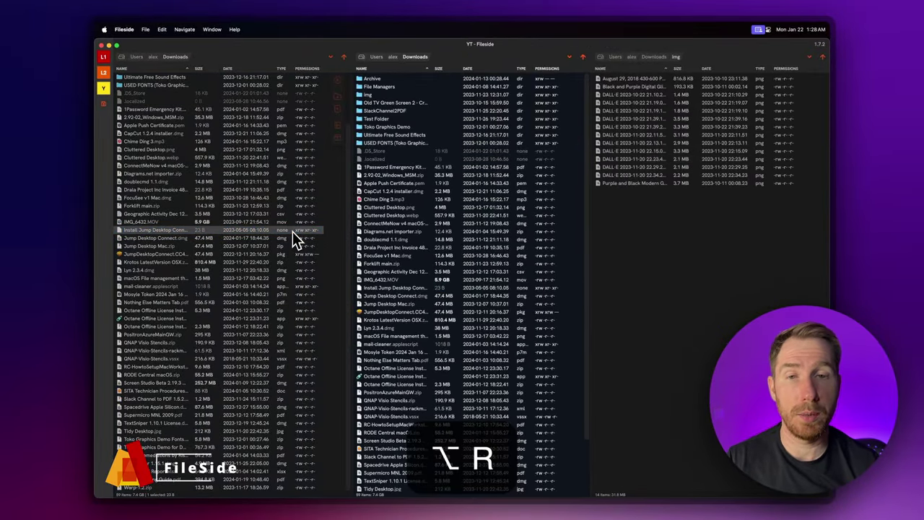
pyautogui.hotkey('alt', 'r')
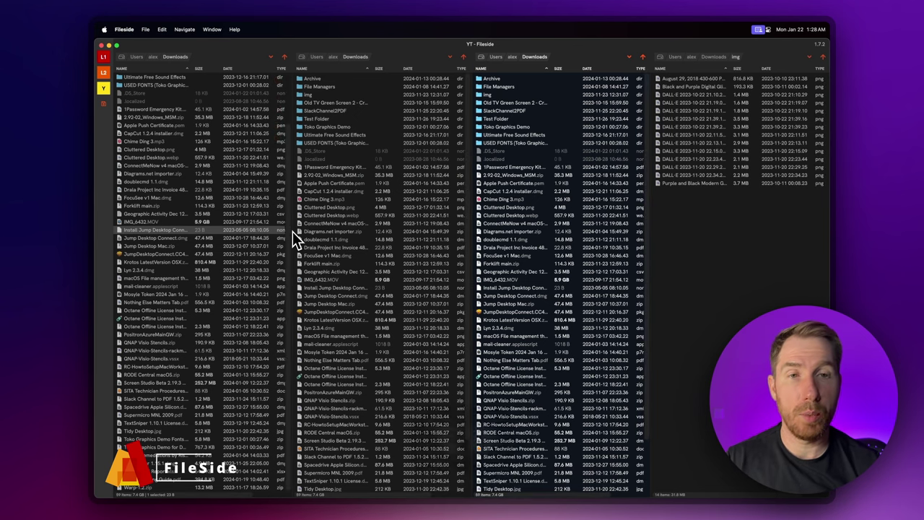
pyautogui.hotkey('alt', 'd')
pyautogui.hotkey('alt', 'r')
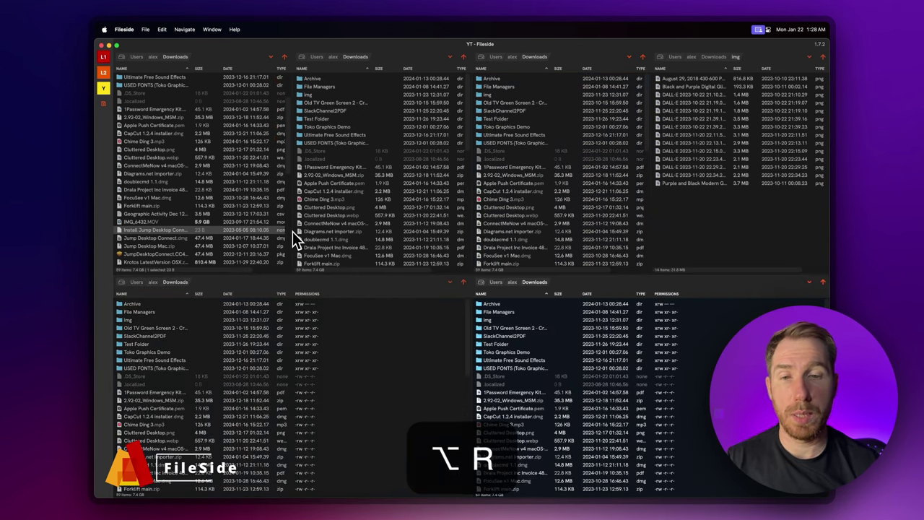
pyautogui.hotkey('alt', 'd')
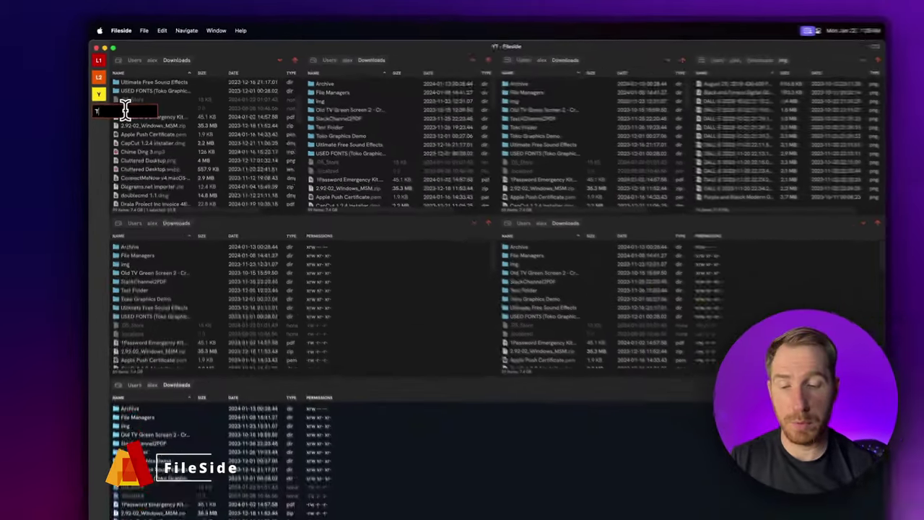
# Save the current pane arrangement as a new layout named Test.
pyautogui.write('Test')
pyautogui.press('Return')
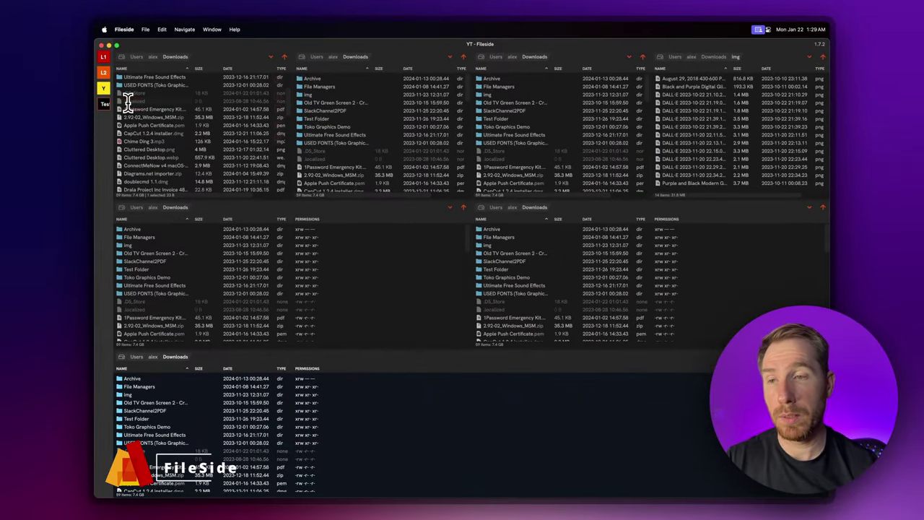
# Switch back and forth between the YT and Test layouts, ending on Test.
pyautogui.moveTo(102, 103)
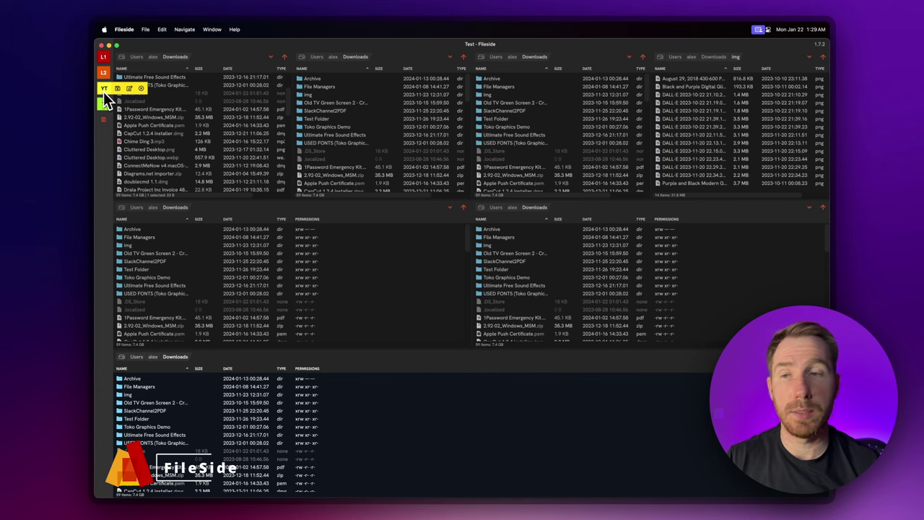
pyautogui.click(103, 91)
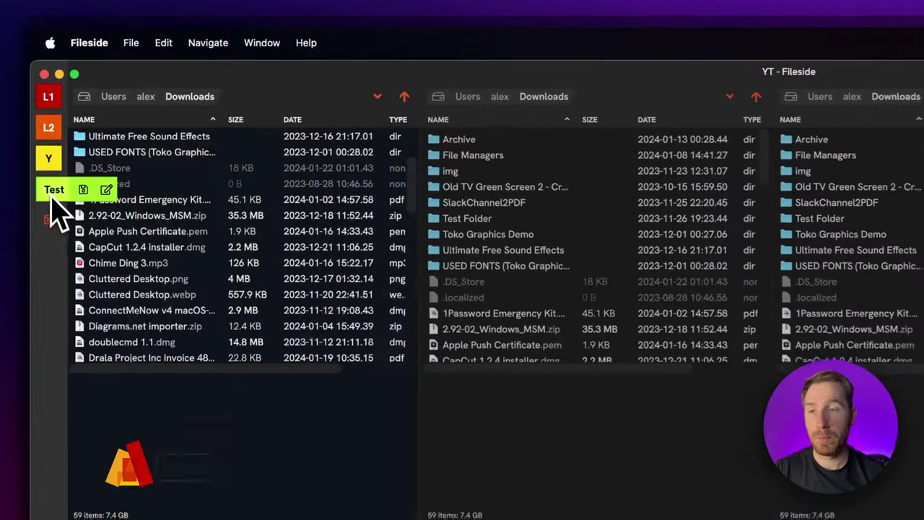
pyautogui.click(104, 104)
pyautogui.click(44, 162)
pyautogui.click(42, 194)
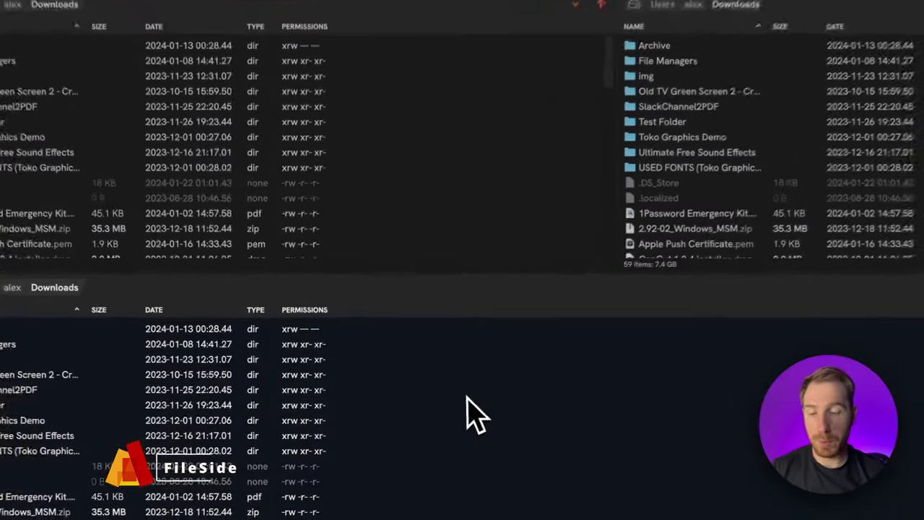
# Close the lower rows of panes in the Fileside window.
pyautogui.hotkey('alt', 'w')
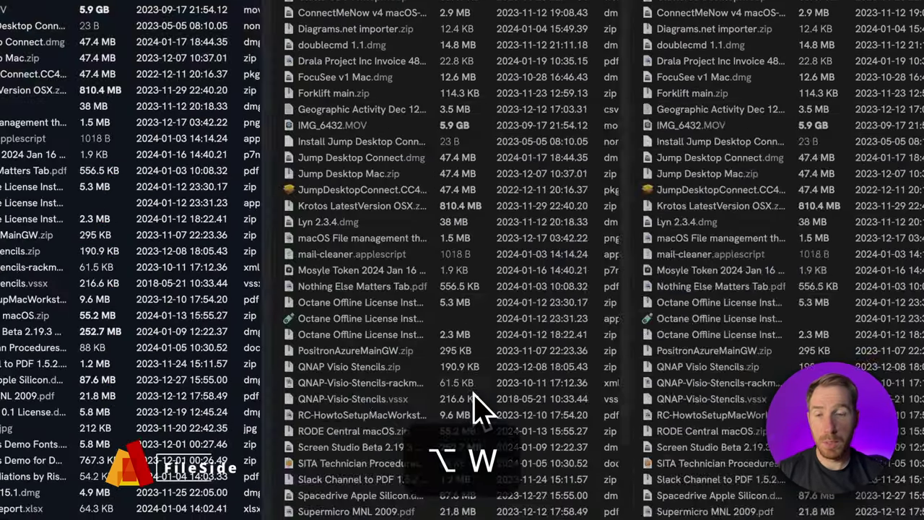